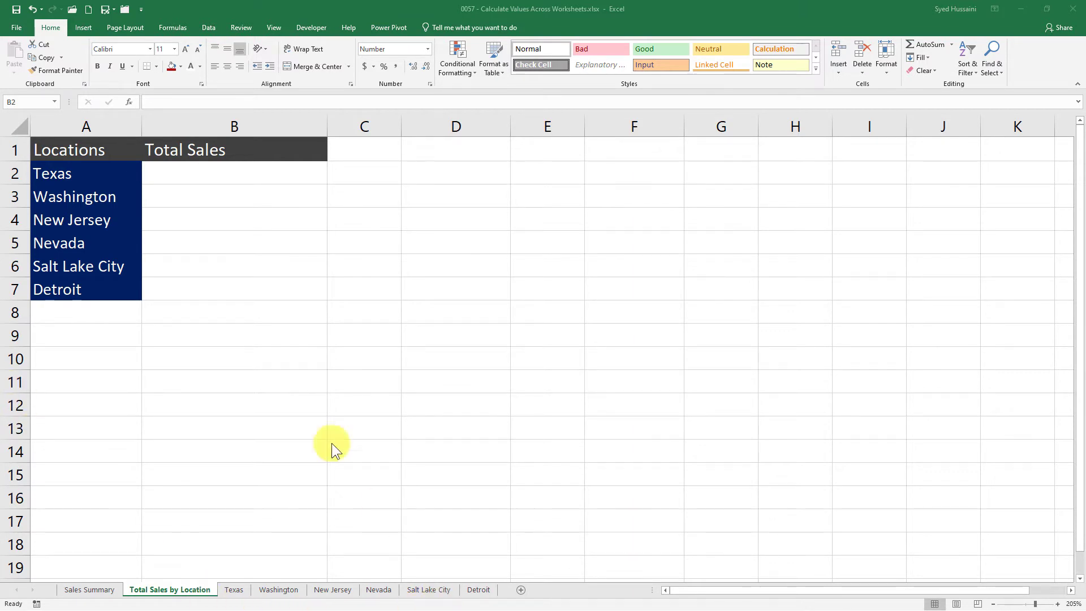
Select the empty Total Sales cells B2:B6 and glance at the Sales Summary sheet.
left_click_drag(218, 172, 226, 266)
left_click(223, 171)
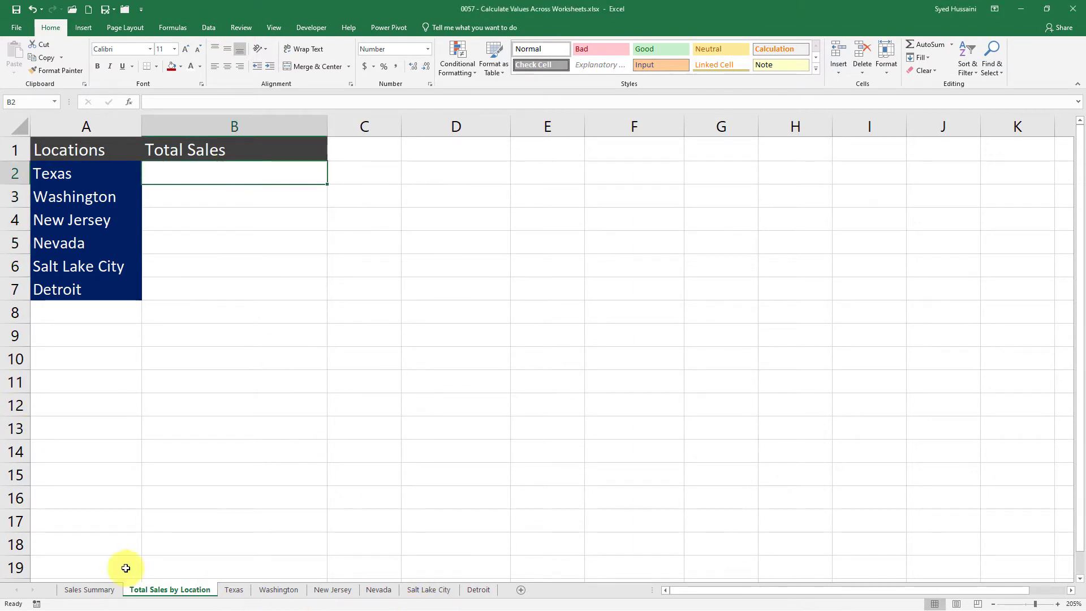
left_click(106, 589)
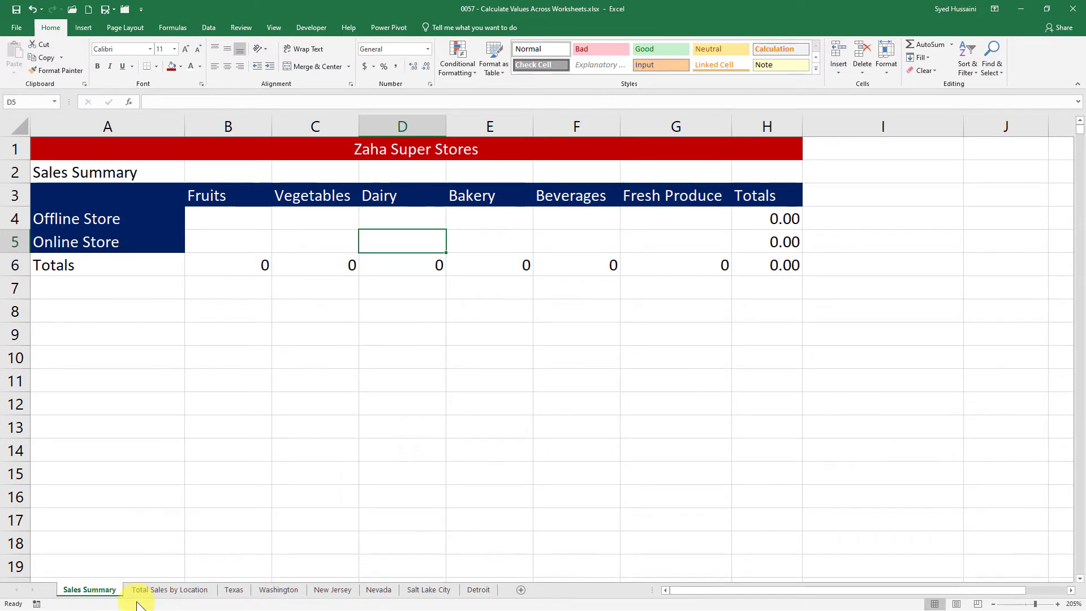
left_click(150, 592)
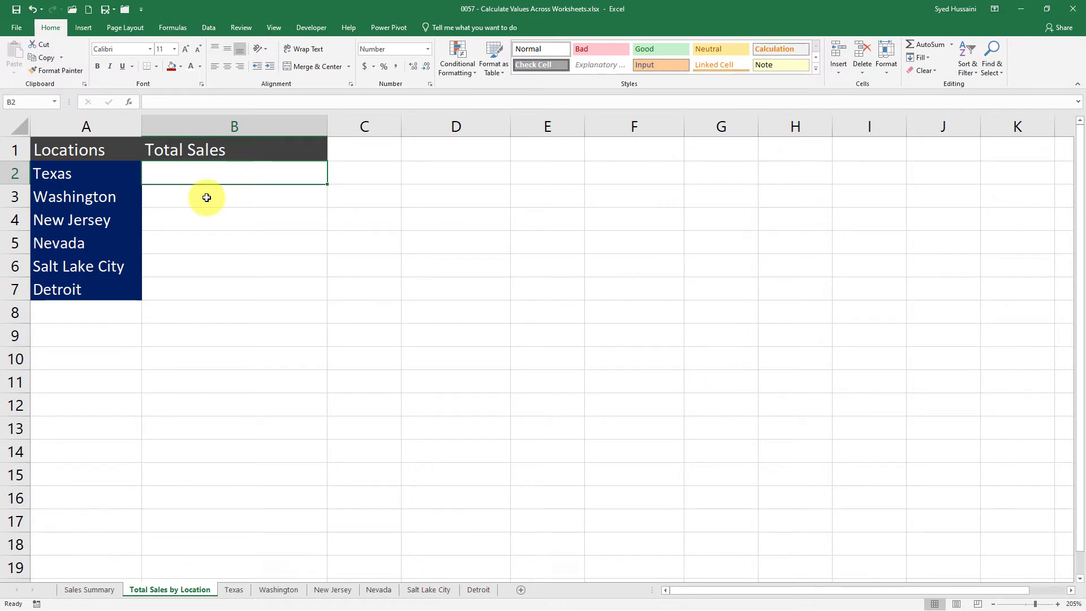
Point out the Texas, Washington and New Jersey location names and the Total Sales header.
left_click(114, 174)
left_click(235, 150)
left_click(206, 177)
left_click(89, 174)
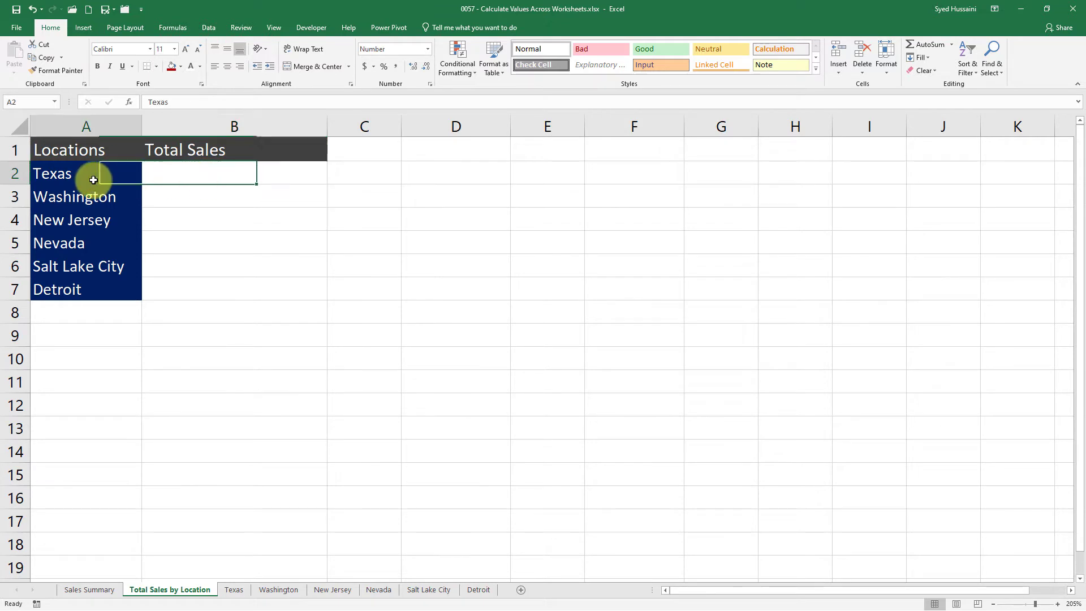
left_click(93, 198)
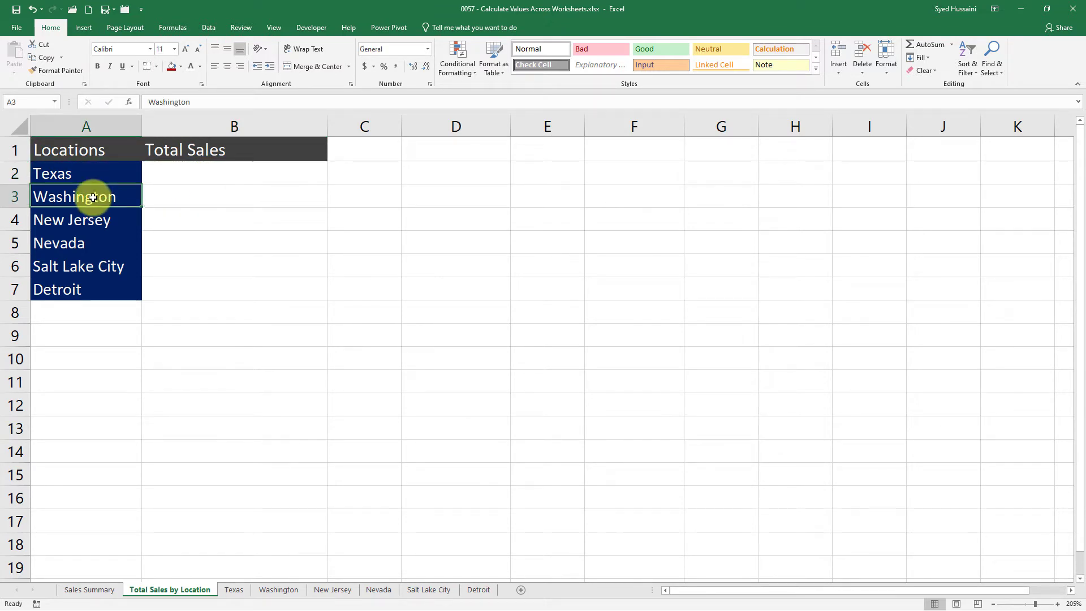
left_click(97, 230)
left_click_drag(92, 180, 98, 270)
left_click(120, 173)
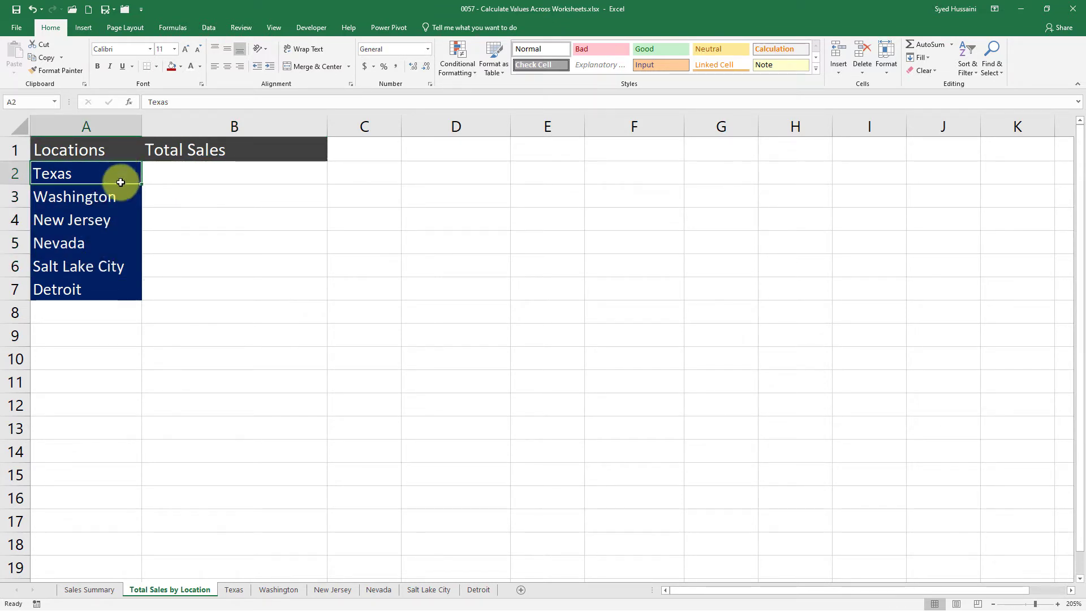
Check the Texas sheet's totals, then begin a formula with = in B2.
left_click(234, 589)
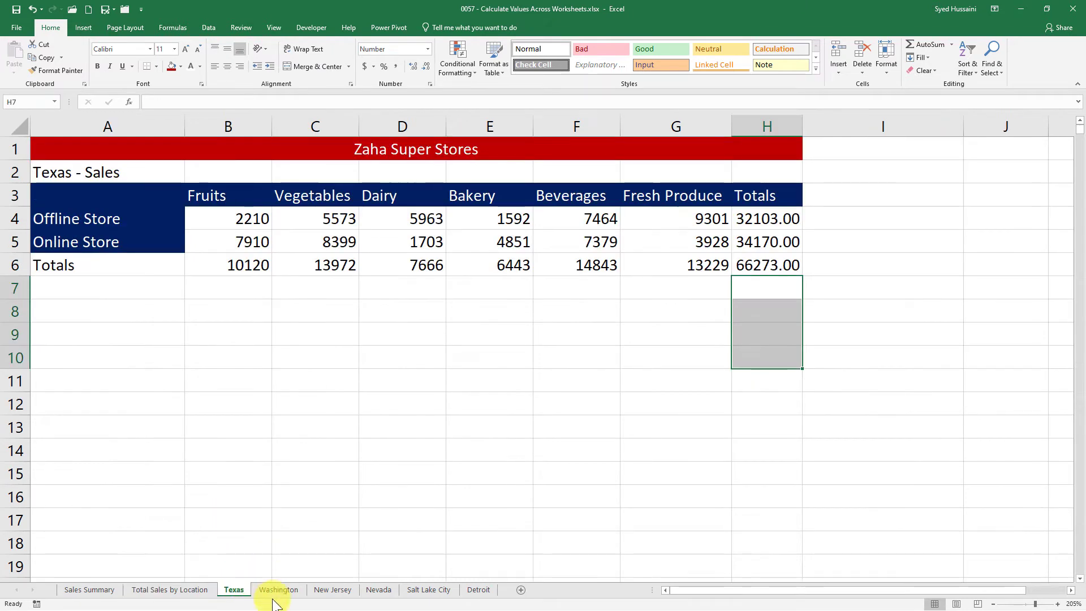
key("ctrl+Page_Up")
left_click(194, 172)
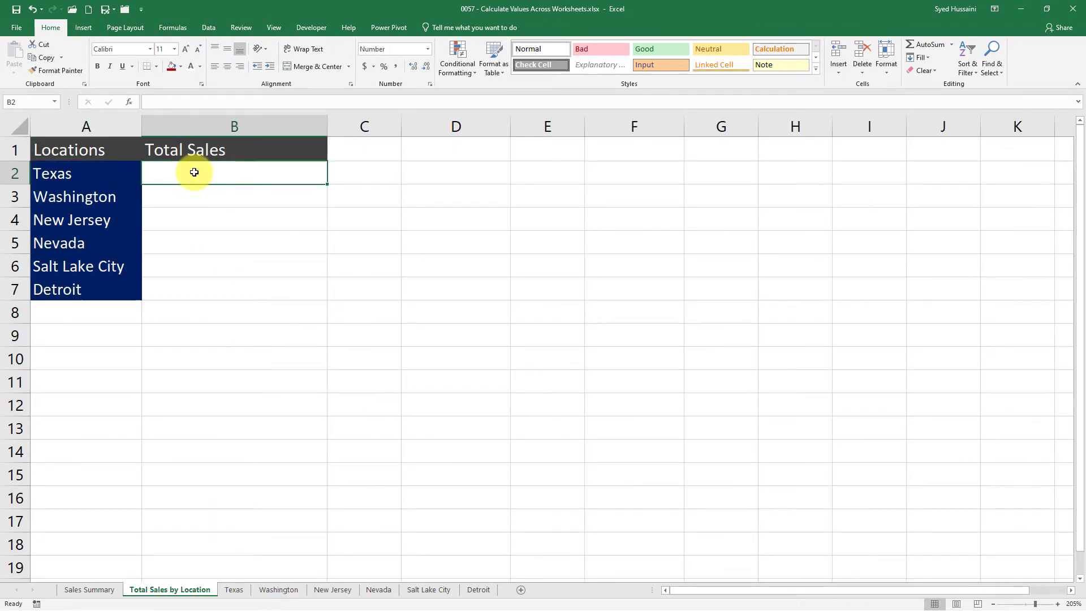
type("=")
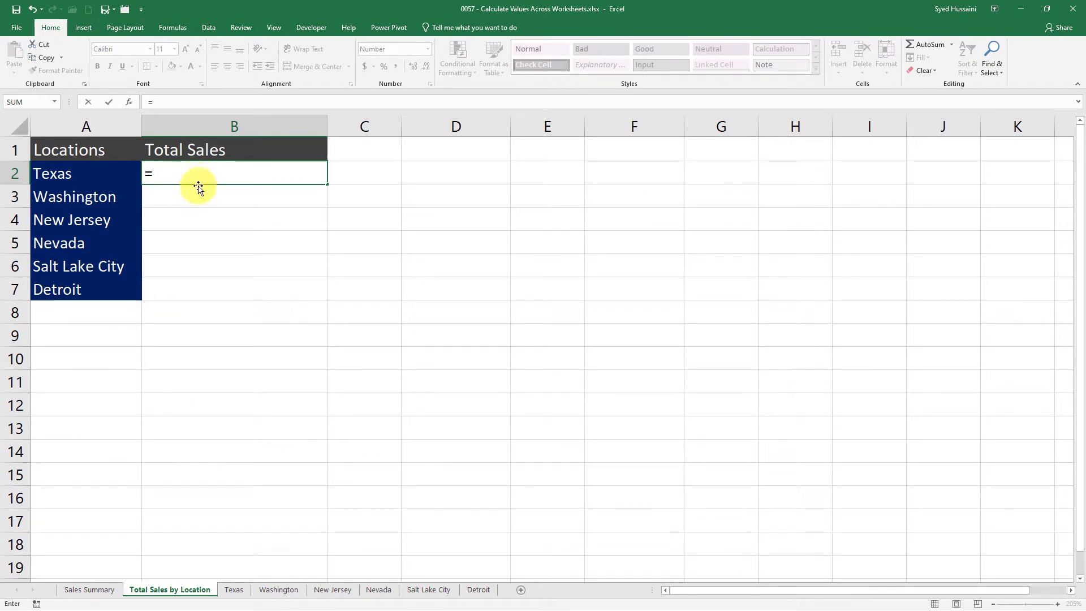
Point B2 at the Texas sheet's H6 grand total, giving =Texas!H6 and 66273.00.
left_click(238, 594)
left_click(768, 269)
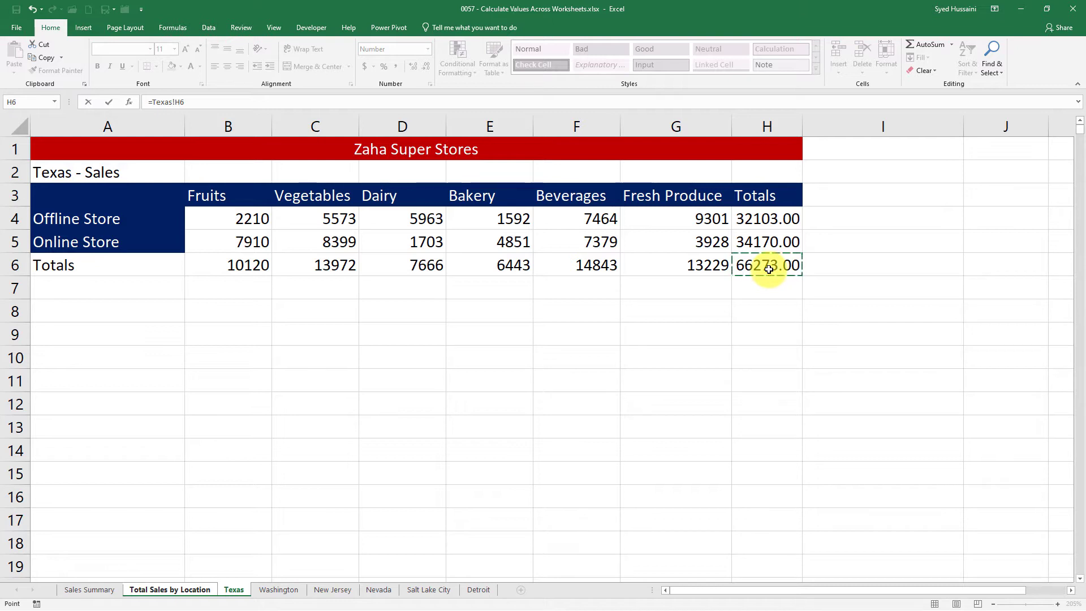
key("Return")
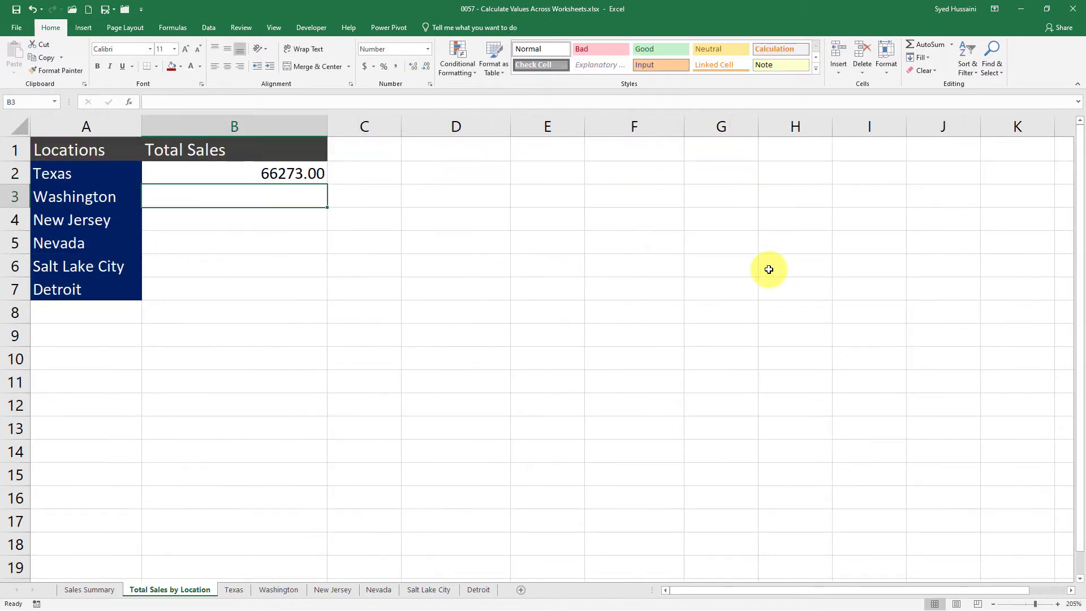
left_click(264, 178)
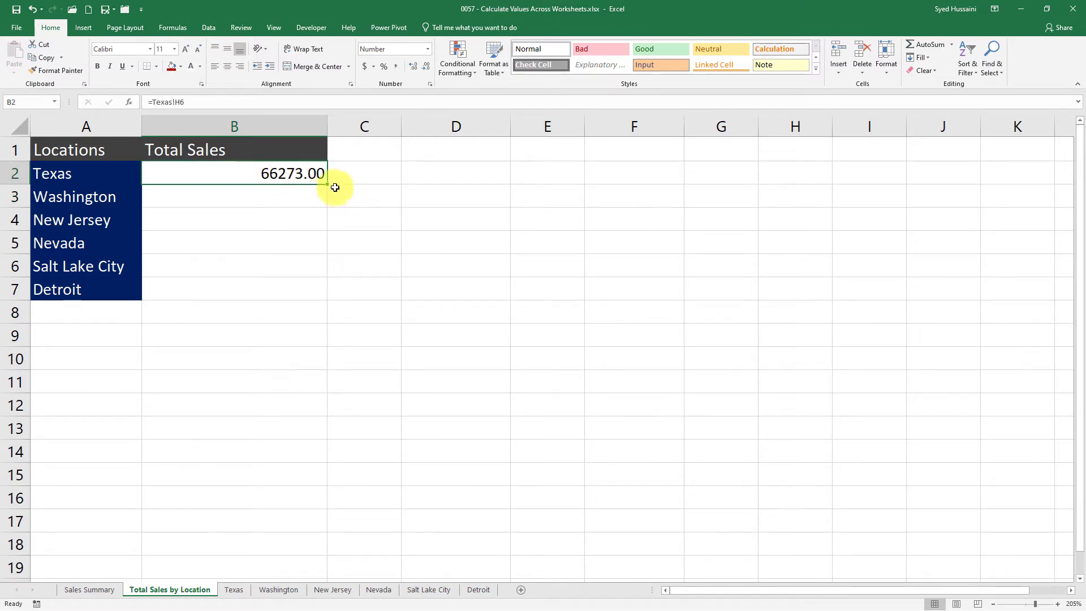
Fill B2 down to B4 and check that B3 now holds =Texas!H7.
left_click_drag(328, 184, 332, 233)
left_click(72, 195)
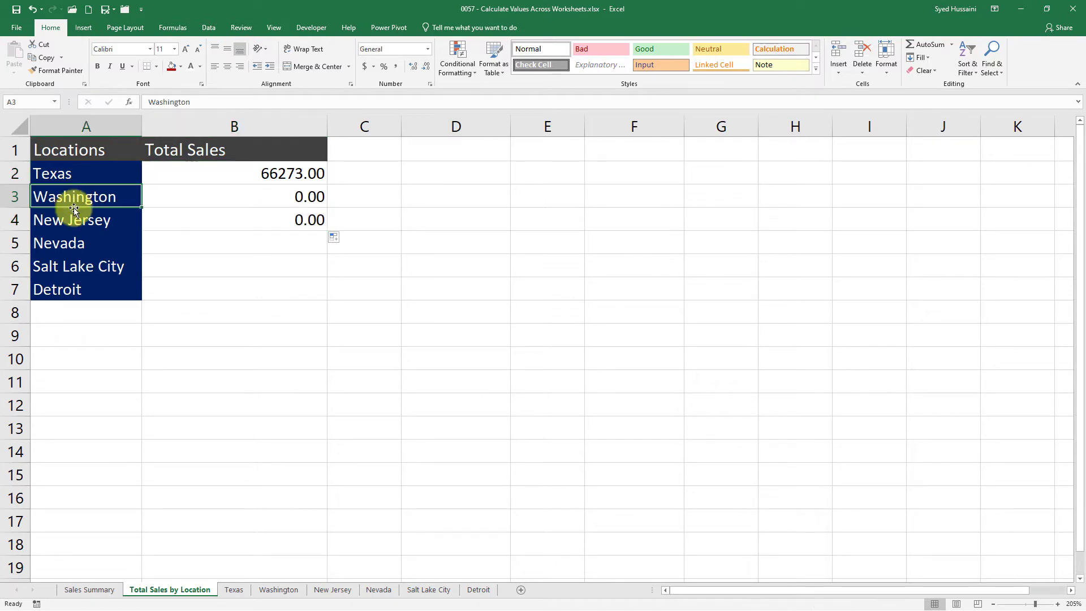
left_click(73, 218)
left_click(82, 202)
left_click(85, 220)
left_click(262, 199)
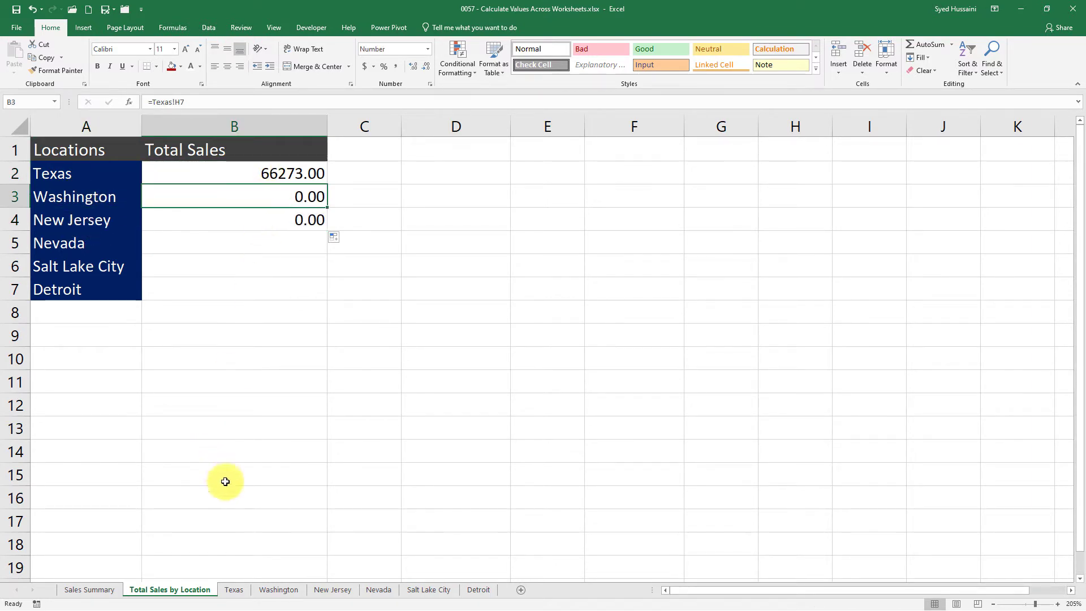
Show that Texas sheet cells H7 and H8 are empty, explaining the 0.00 results.
left_click(233, 589)
left_click(769, 285)
left_click(766, 315)
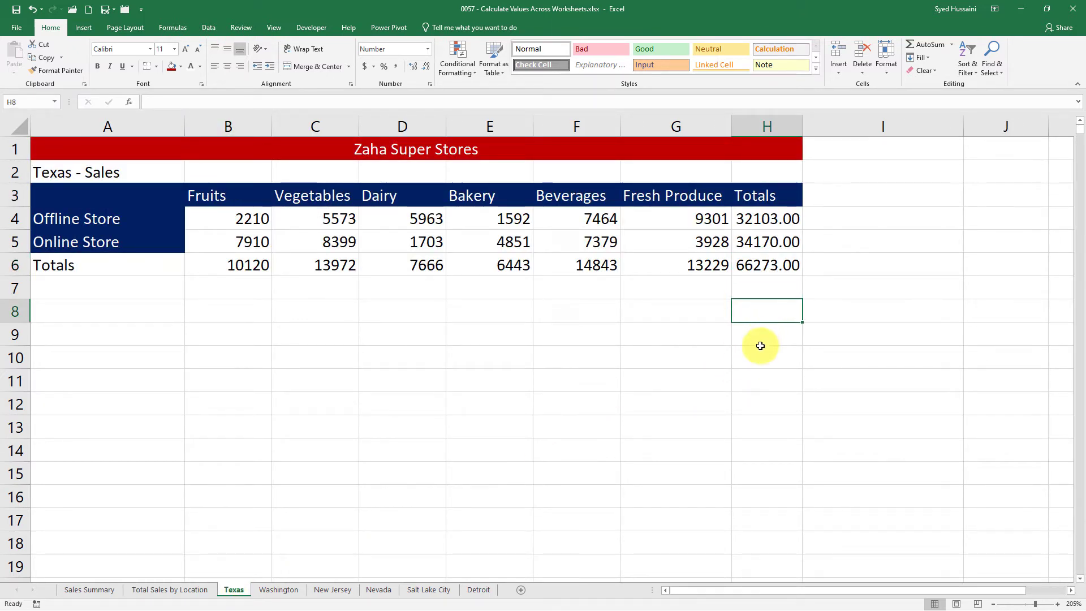
left_click(186, 589)
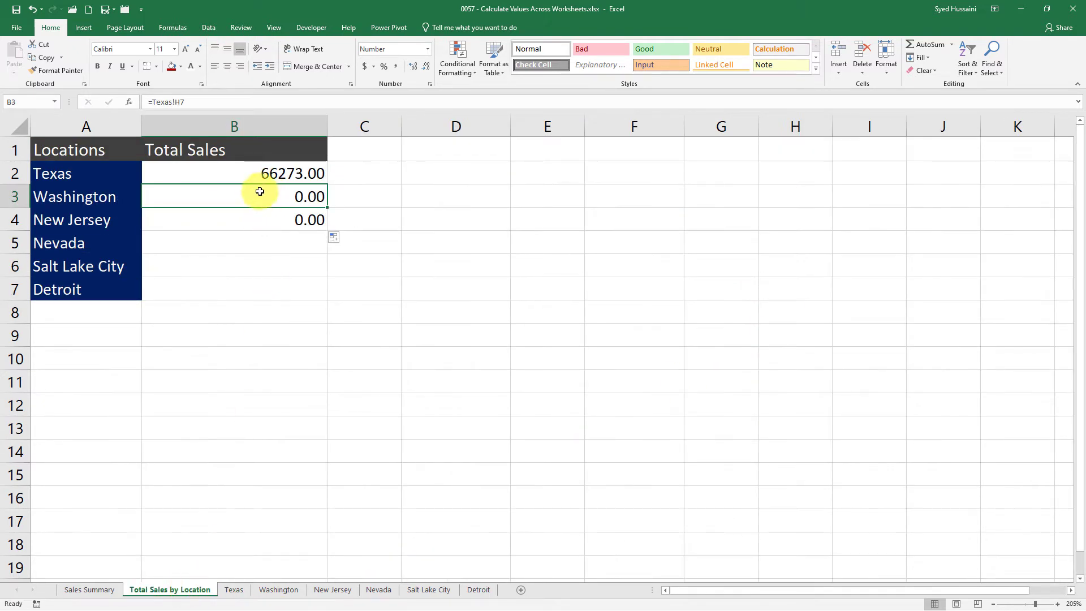
left_click(93, 227)
left_click(105, 196)
Refill the Texas formula from B2 down through B4, then reselect C2 and B2.
left_click(317, 170)
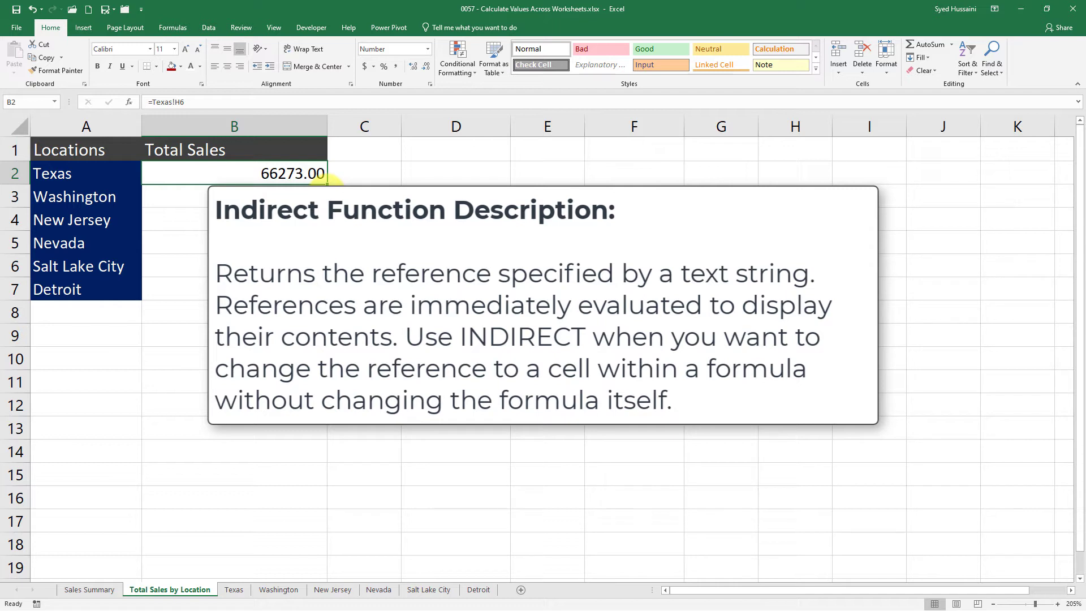
left_click_drag(327, 185, 327, 223)
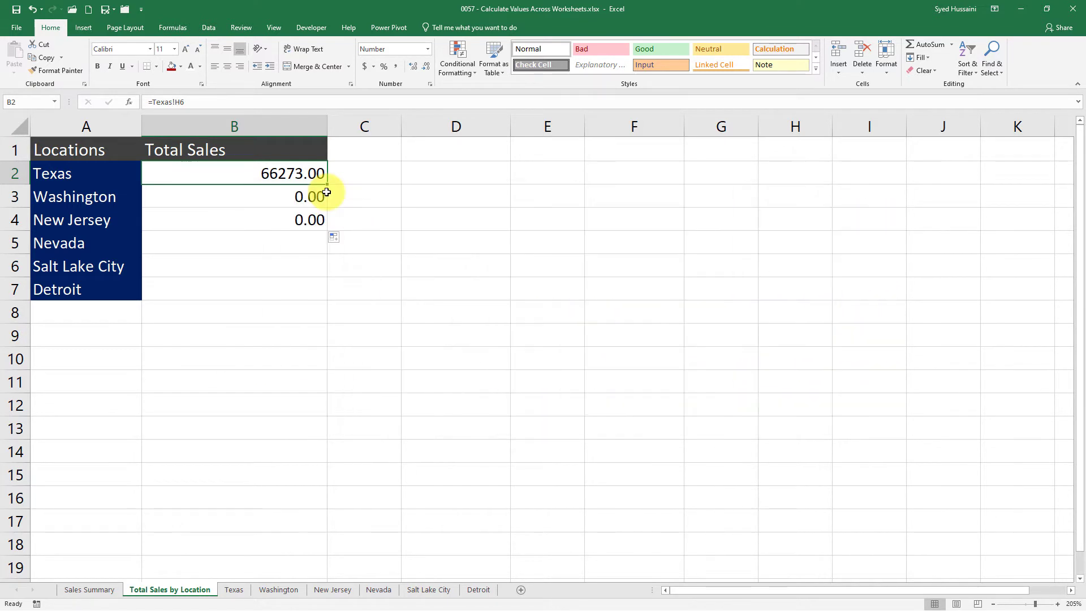
left_click(384, 173)
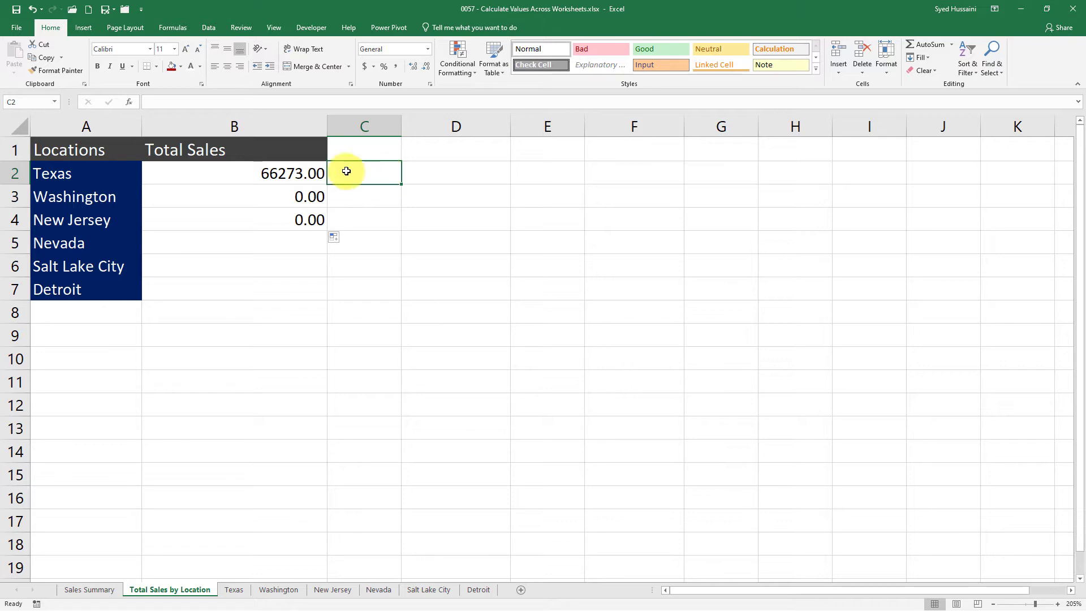
left_click(255, 173)
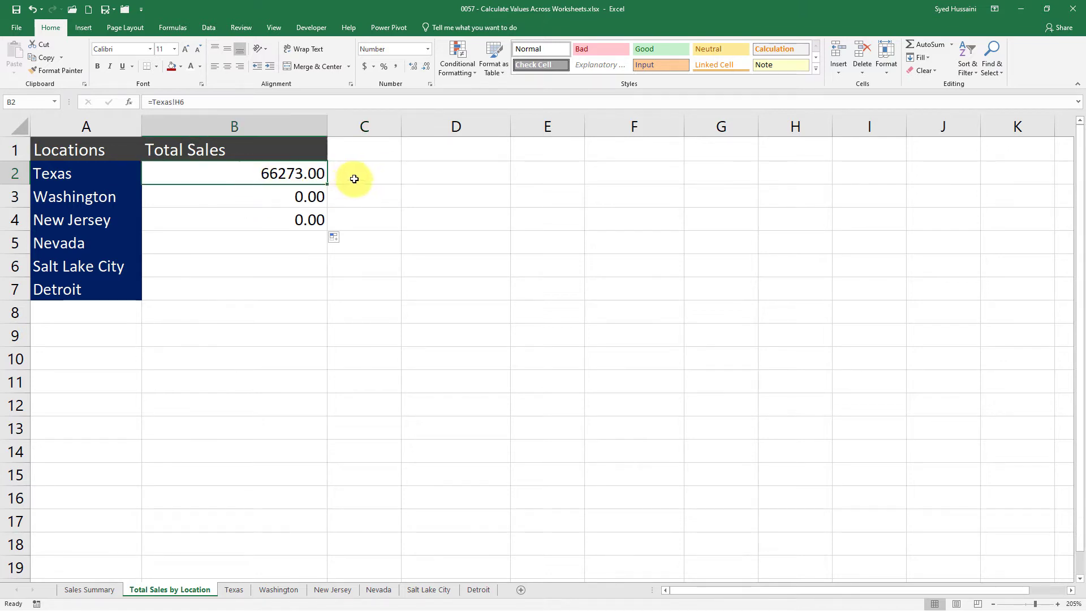
Enter =FORMULATEXT(B2) in C2 and widen column C to show the =Texas!H6 text.
left_click(370, 173)
type("=")
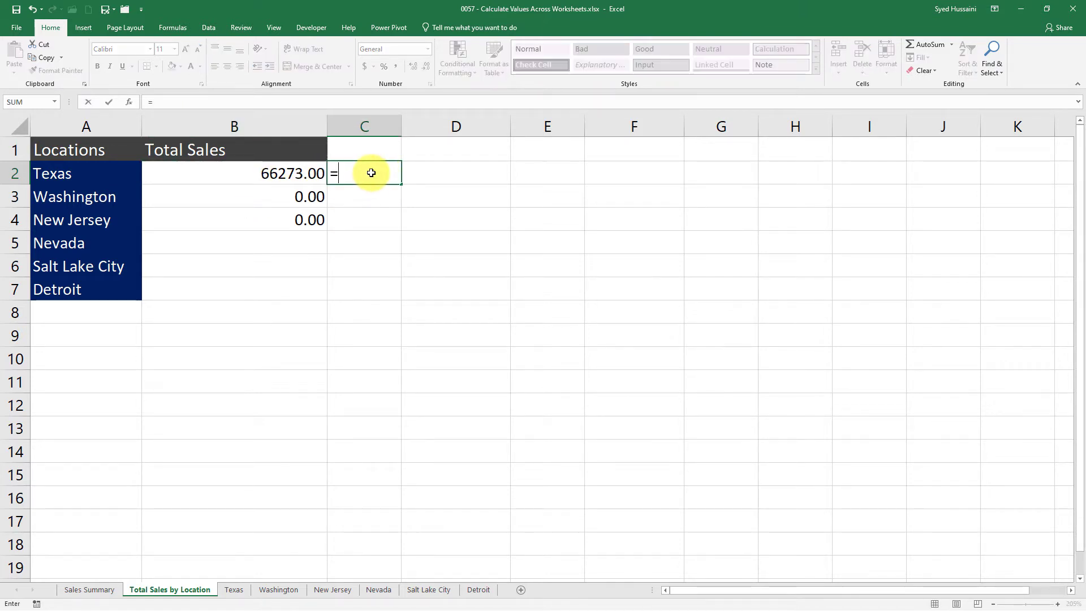
type("formu")
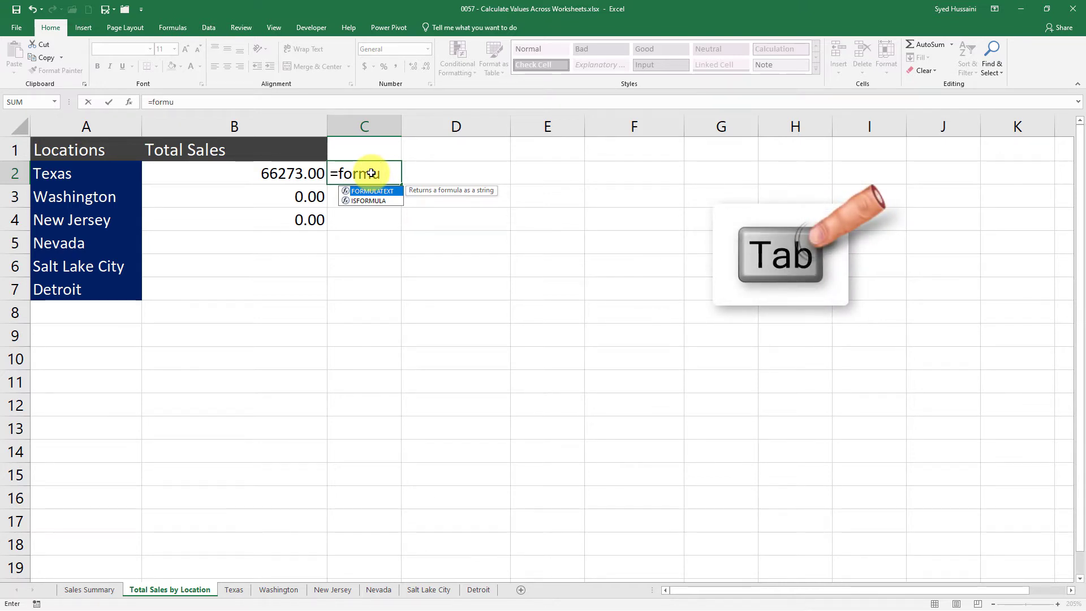
key("Tab")
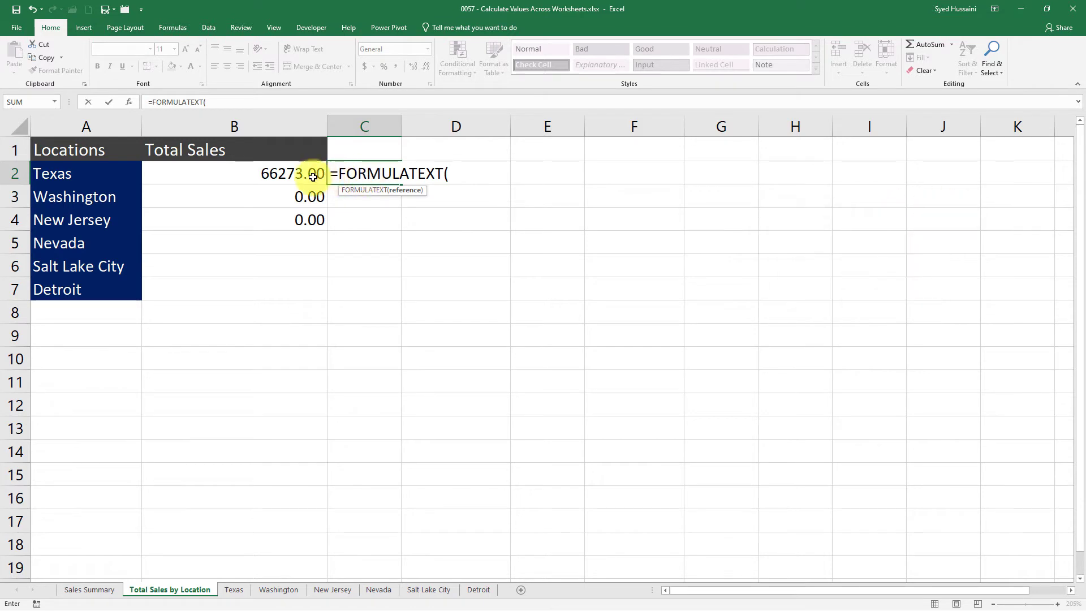
left_click(270, 176)
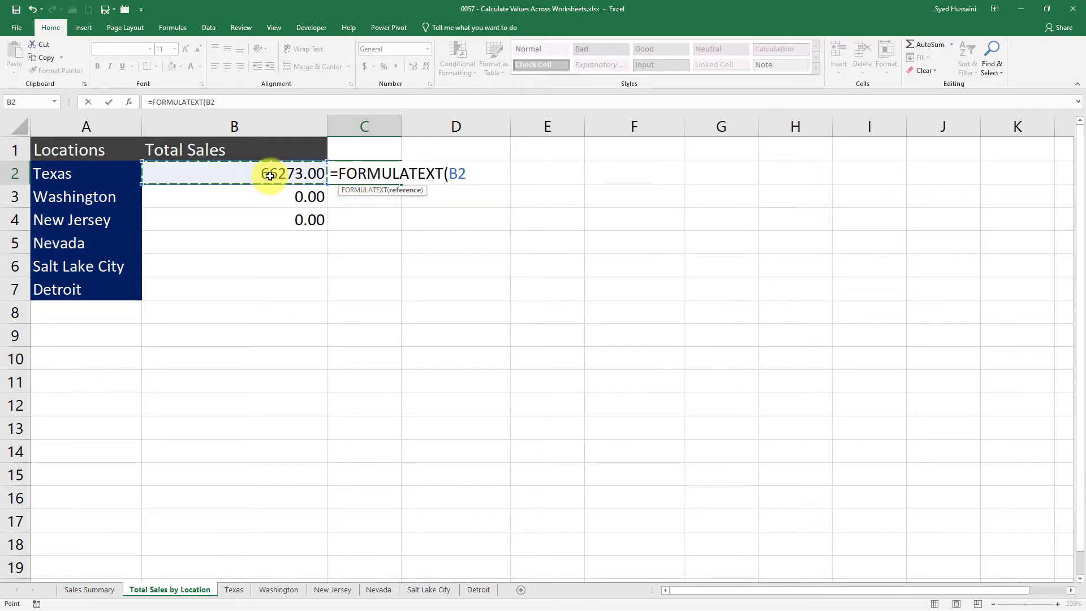
type(")")
key("Return")
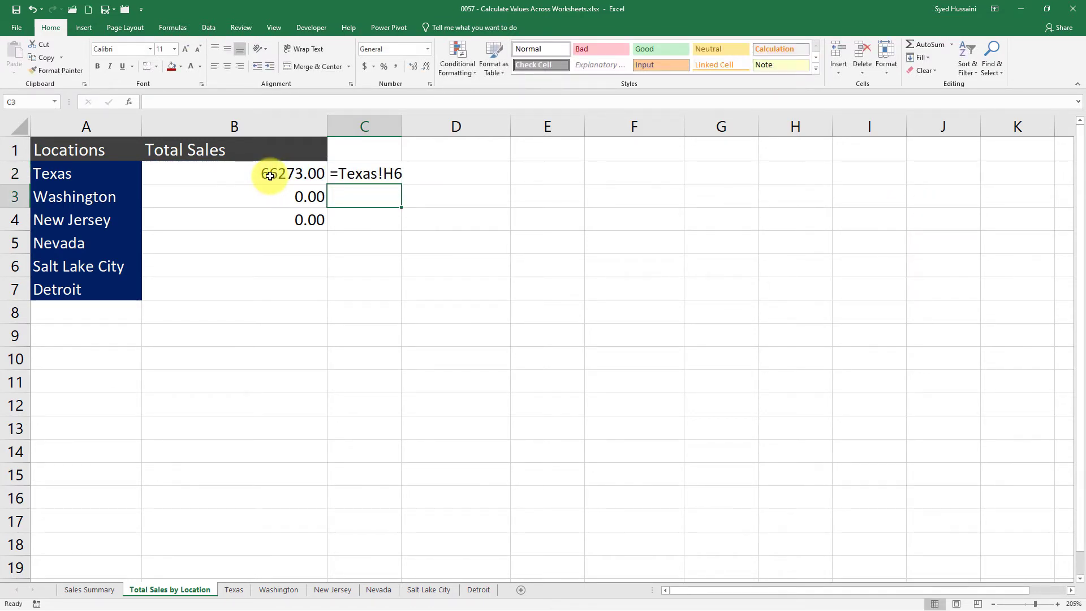
left_click_drag(402, 126, 430, 126)
left_click(369, 174)
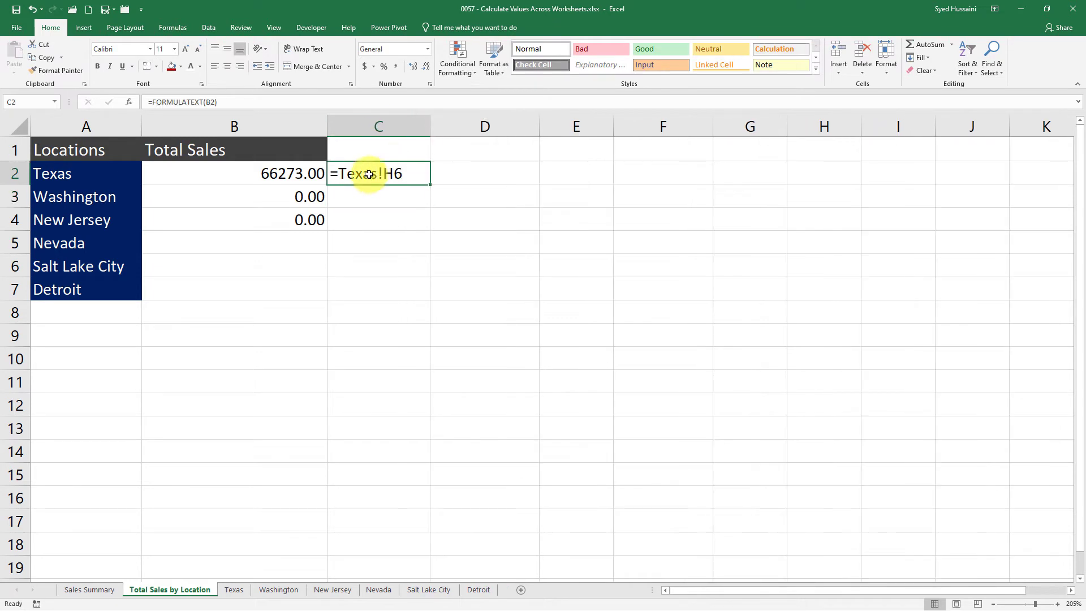
left_click(292, 174)
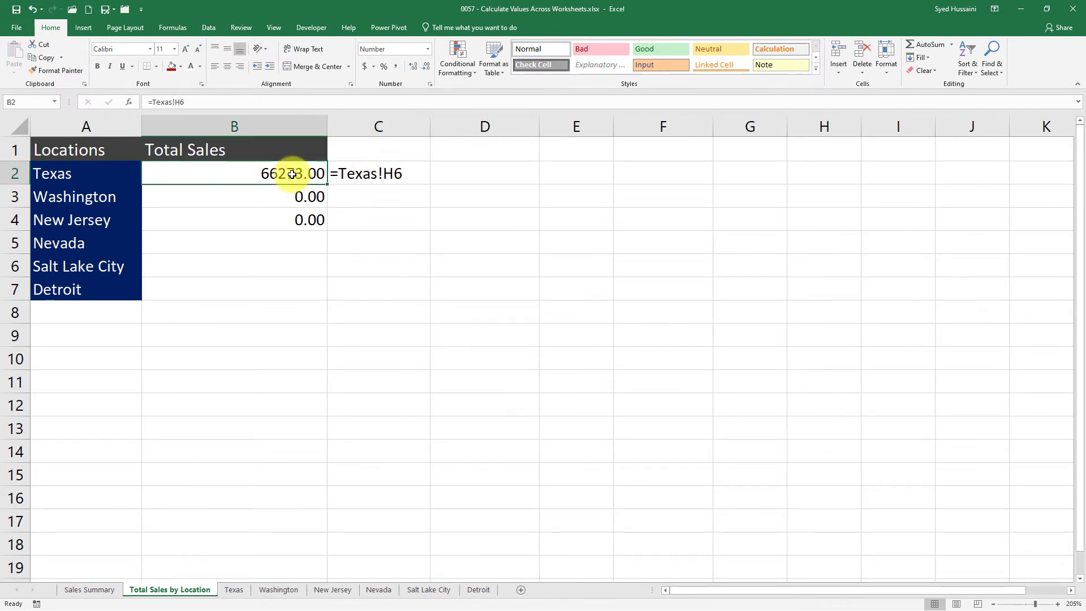
Cut B2:C2 into D2:E2, autofit column E, and reselect the emptied B2.
left_click_drag(286, 174, 356, 175)
key("ctrl+x")
key("ctrl+x")
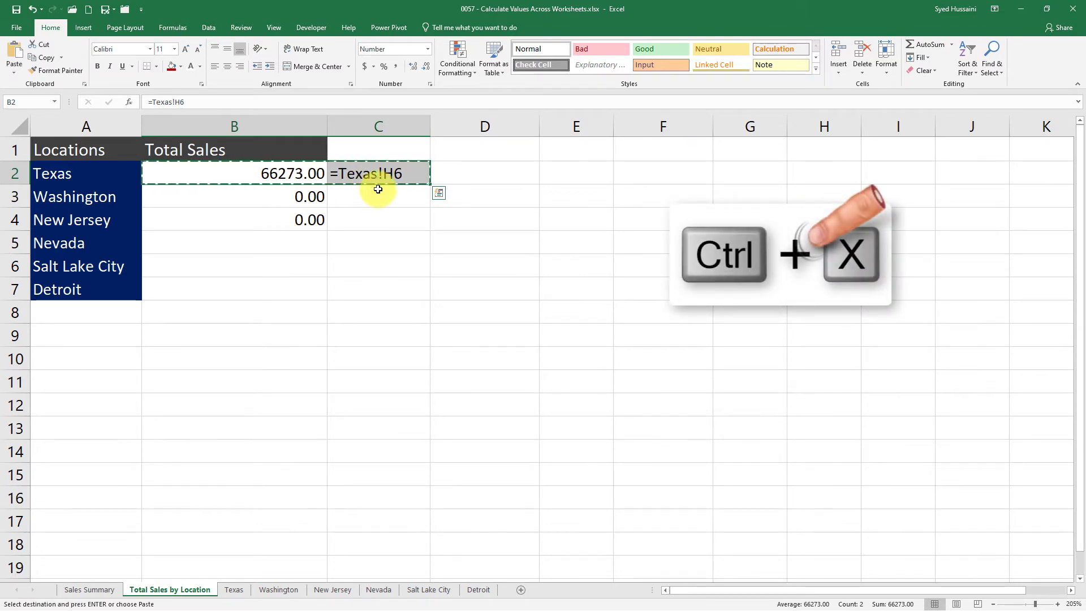
left_click(500, 177)
key("ctrl+v")
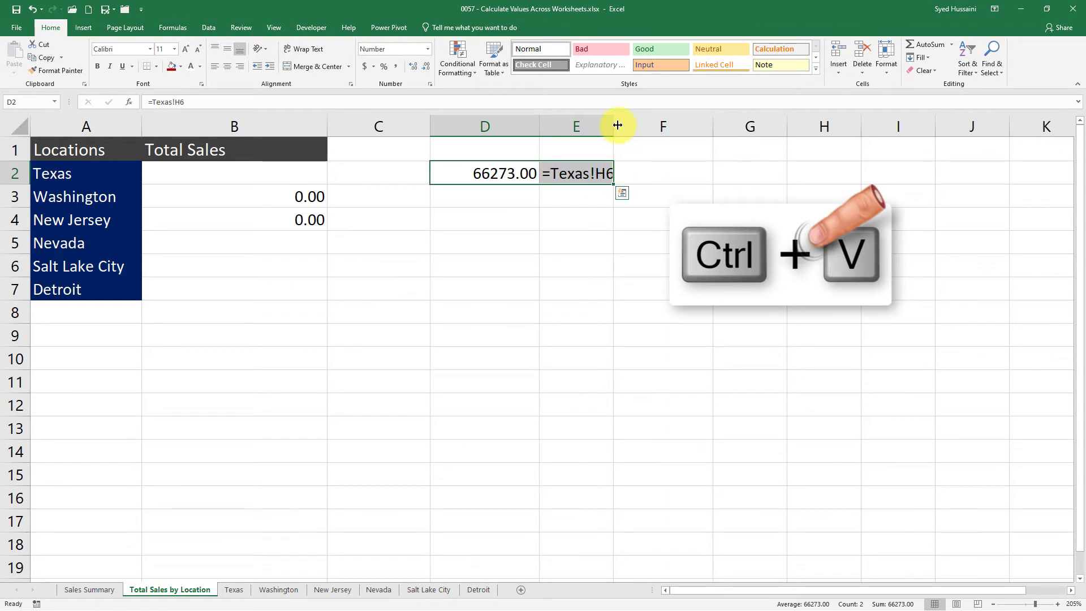
double_click(617, 125)
left_click(598, 170)
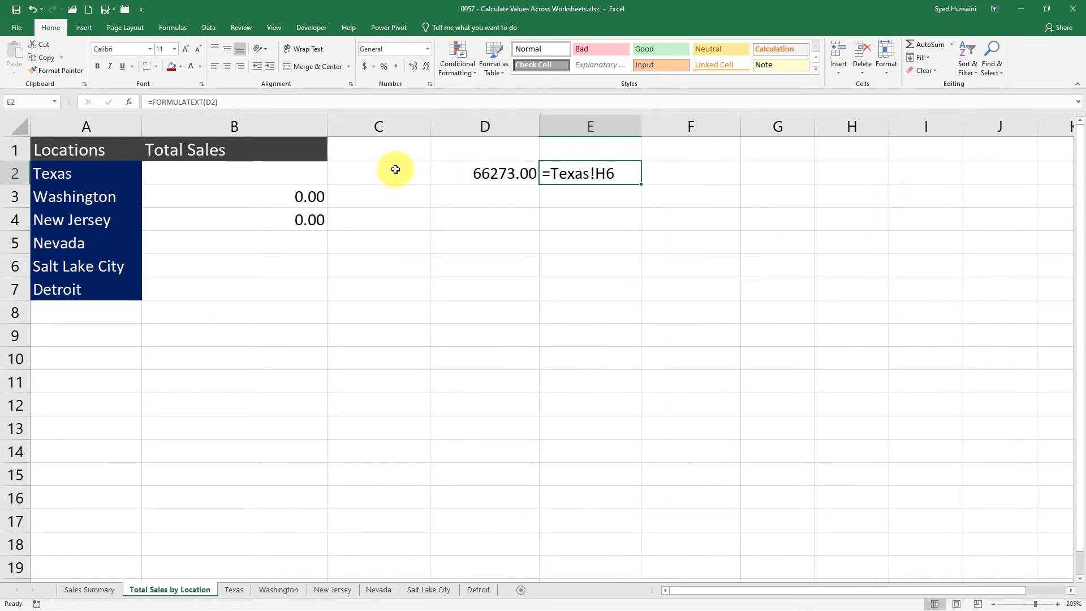
left_click_drag(383, 172, 286, 173)
left_click(285, 173)
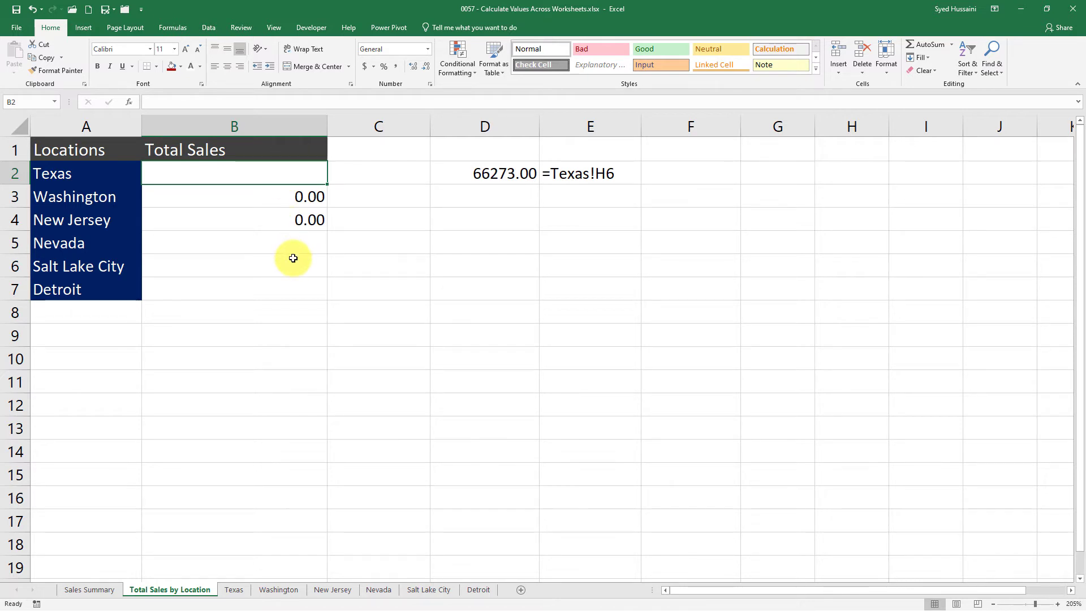
Begin typing =INDIRECT(A2&"!H in B2 to build the Texas reference from A2's name.
type("=ind")
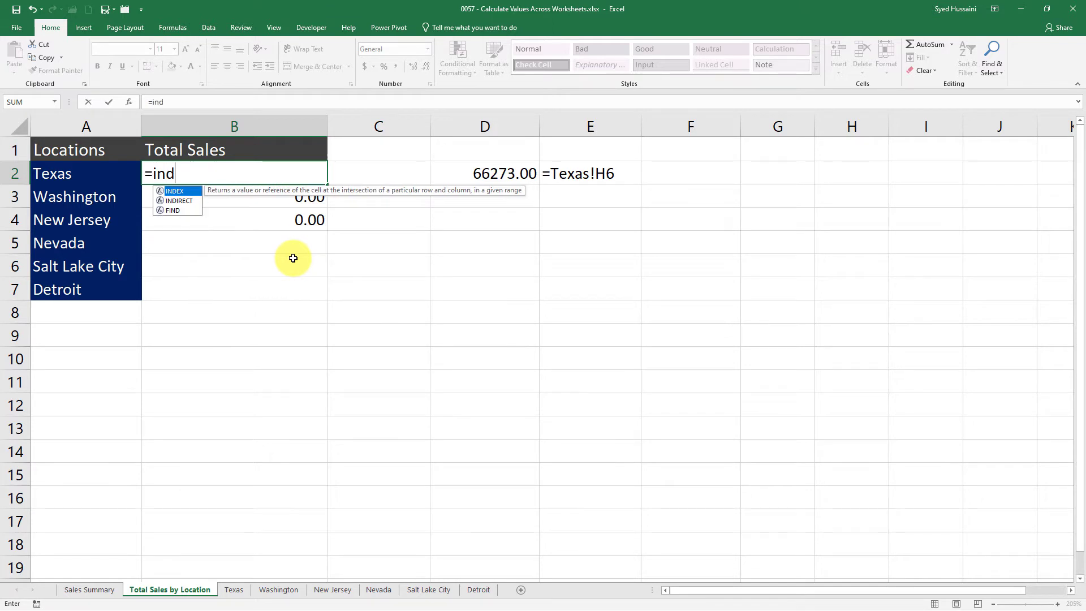
key("Down")
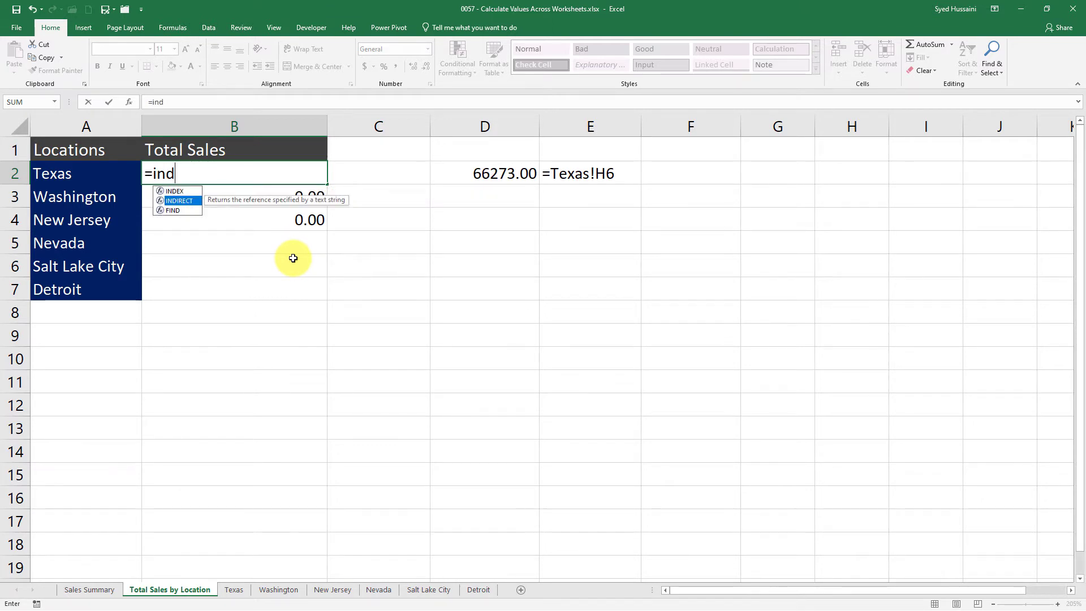
key("Tab")
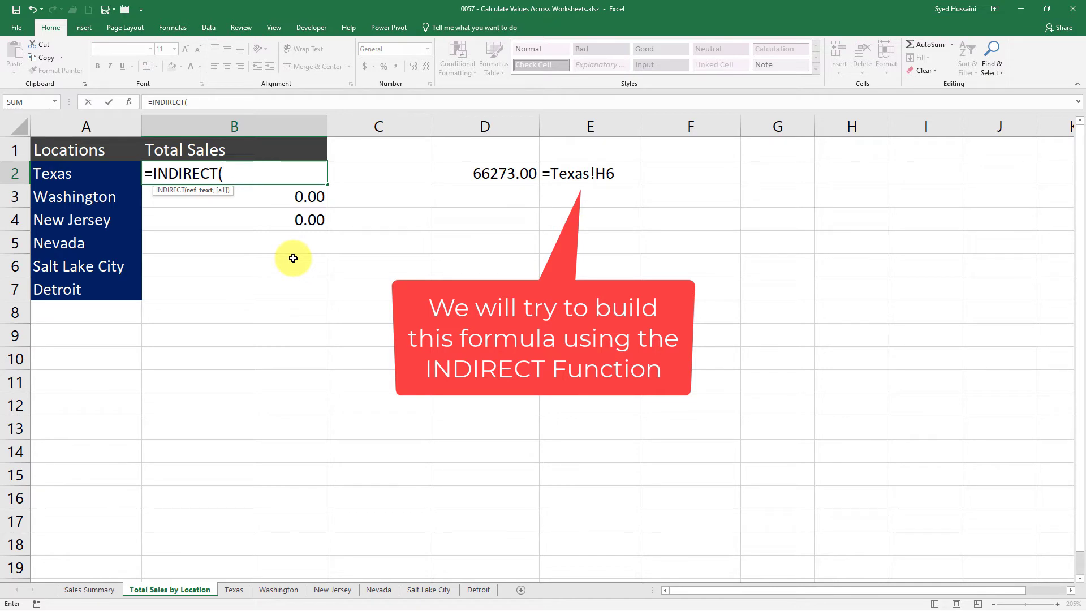
left_click(107, 180)
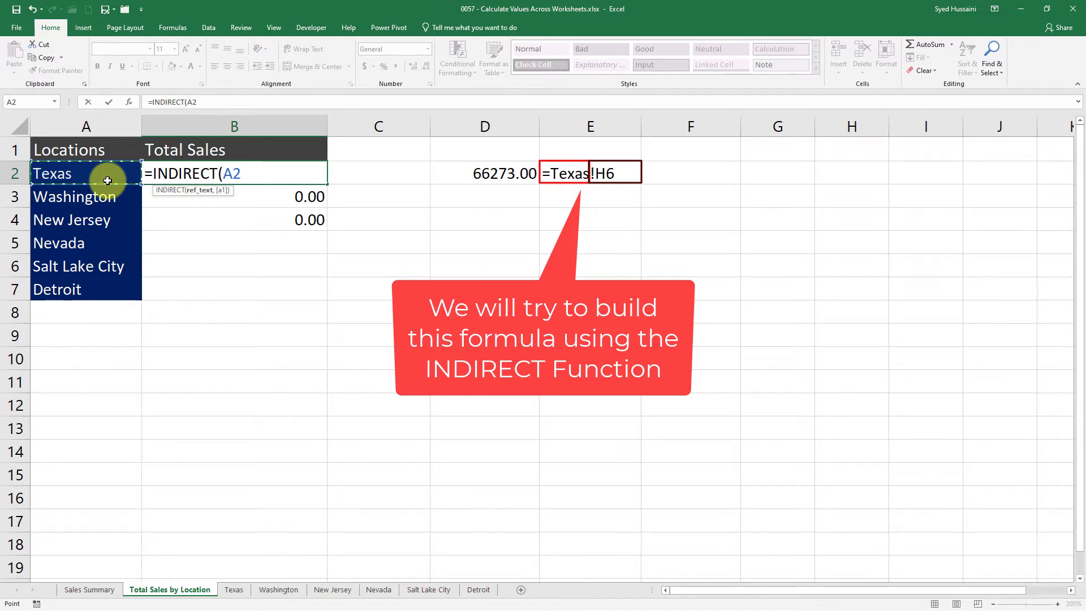
type("&\"!H6")
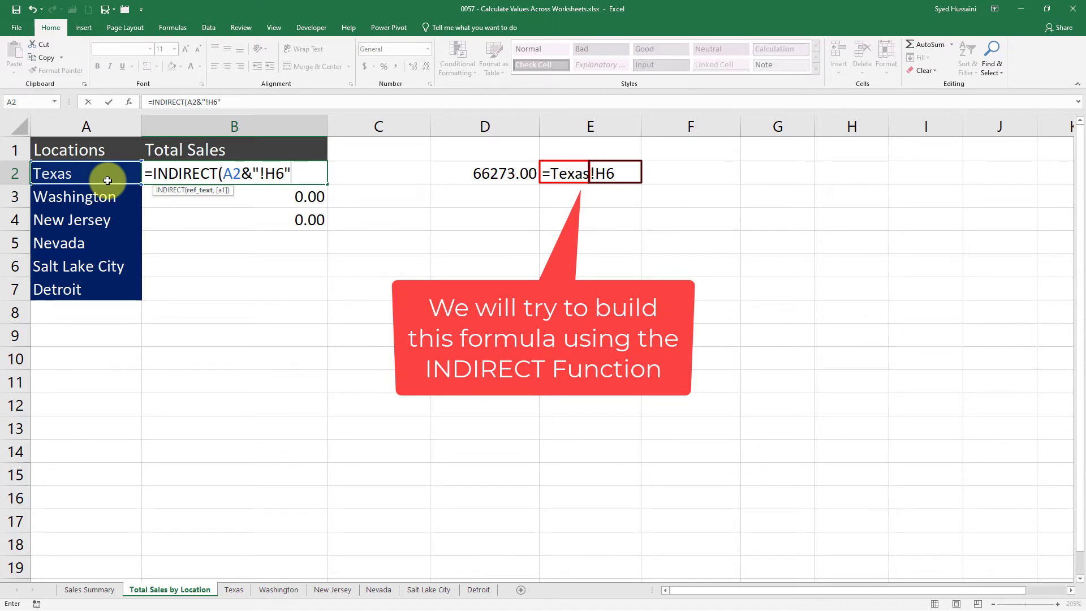
key("Return")
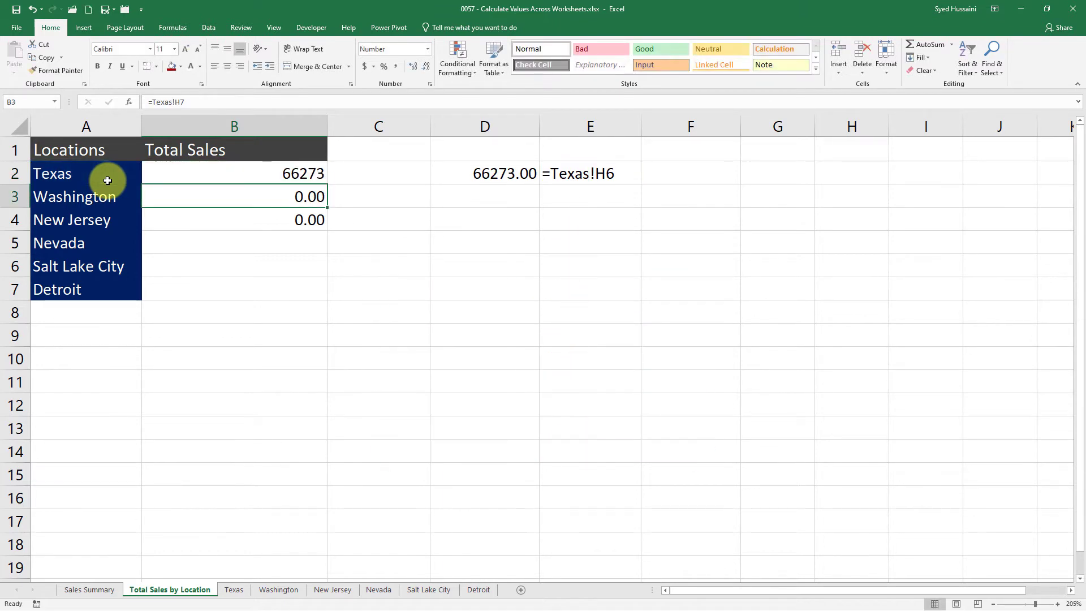
left_click(219, 174)
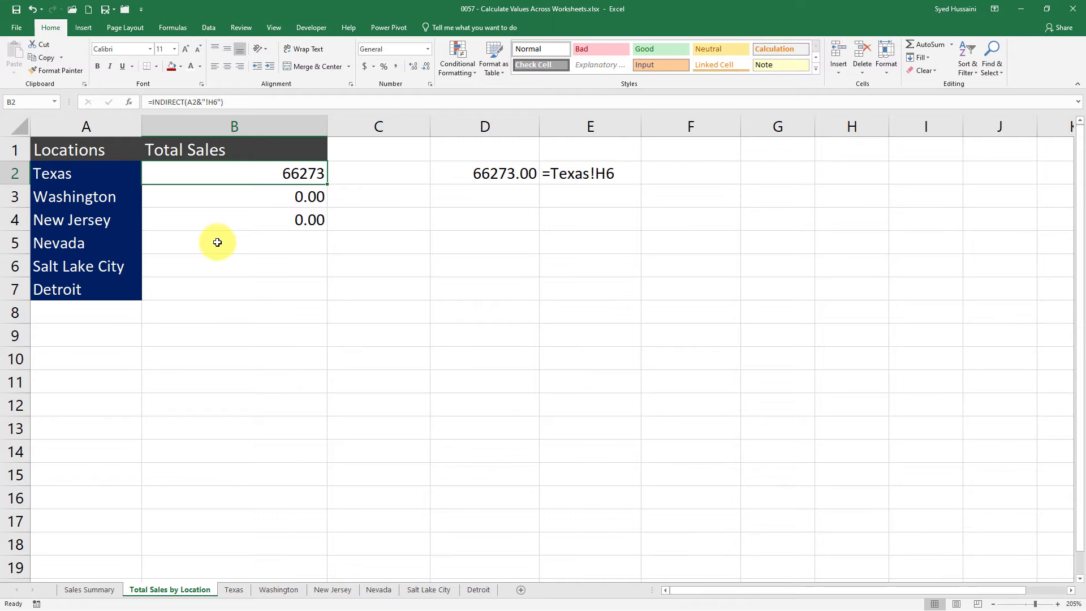
left_click(105, 175)
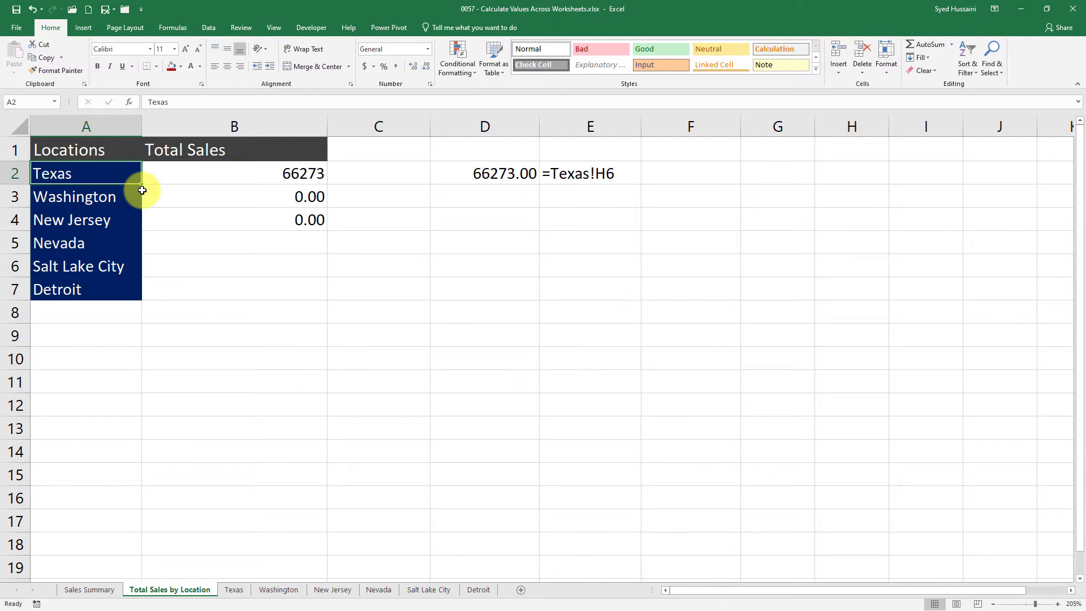
left_click(286, 173)
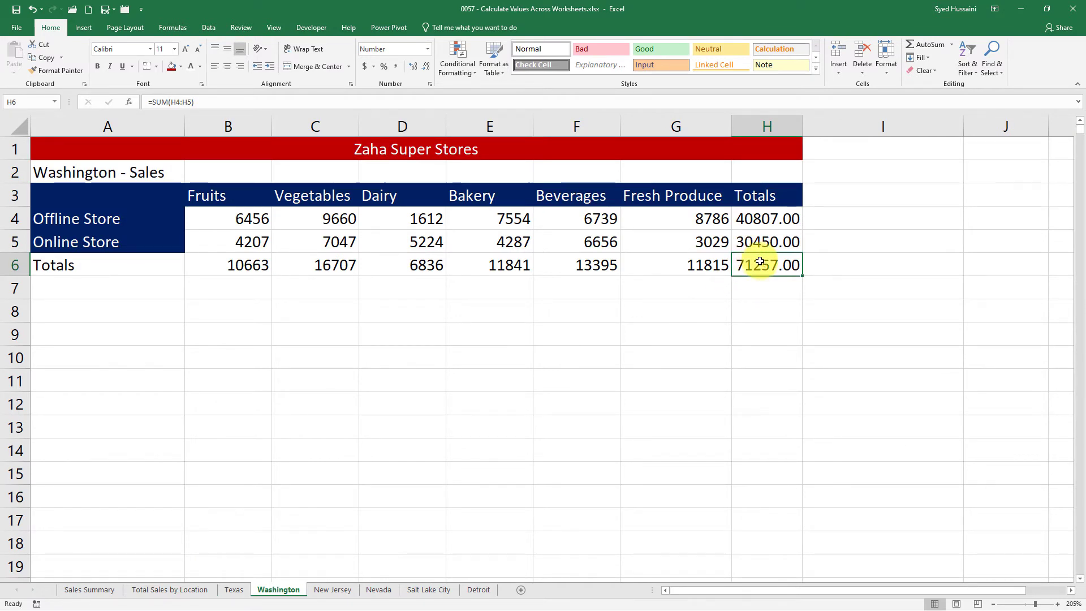
left_click(198, 591)
left_click(260, 202)
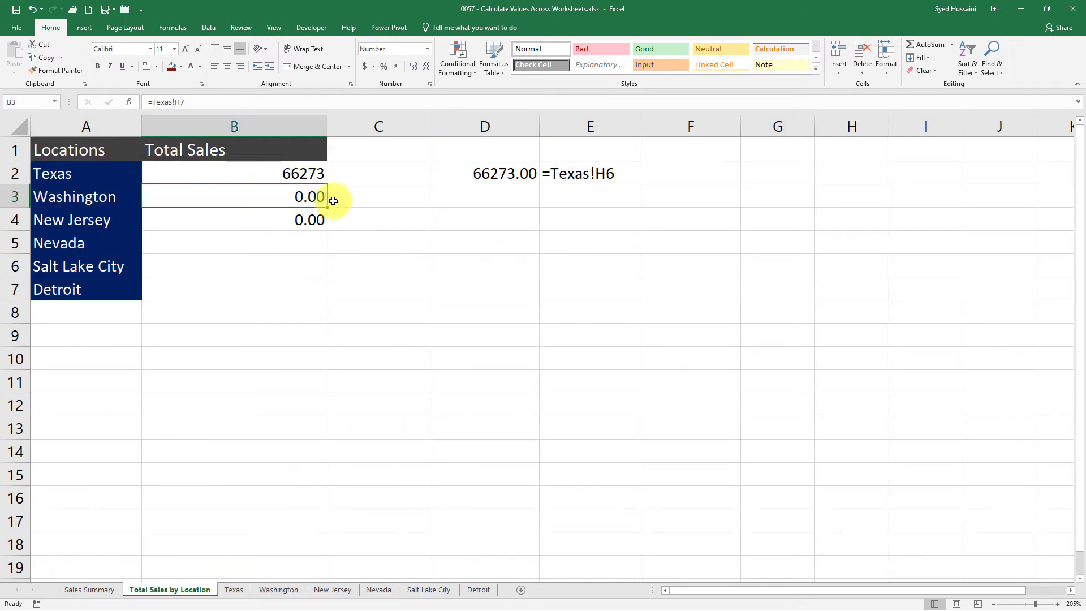
left_click(218, 171)
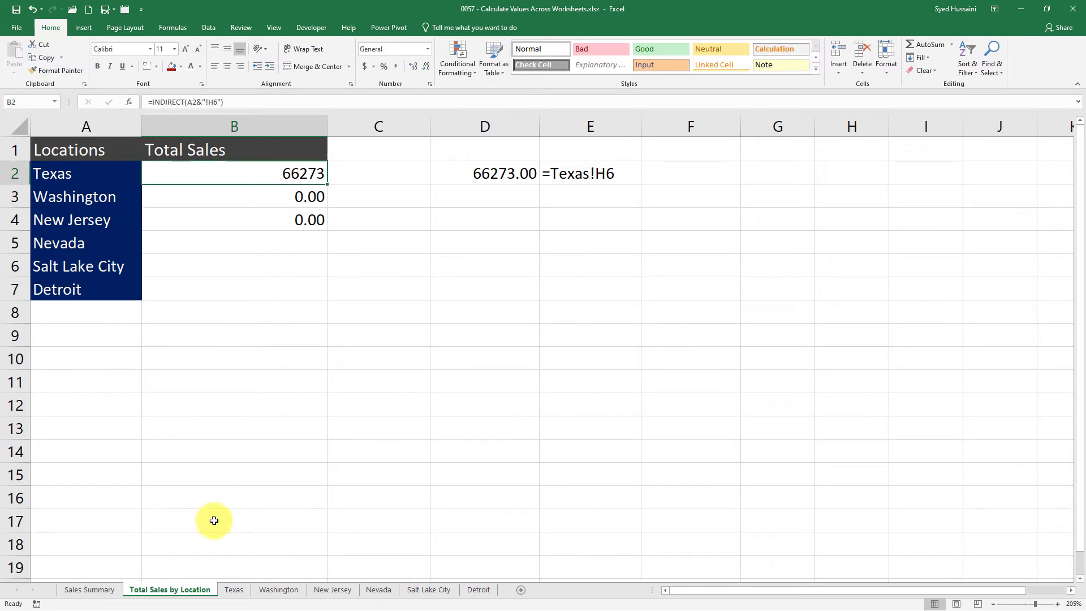
left_click(277, 589)
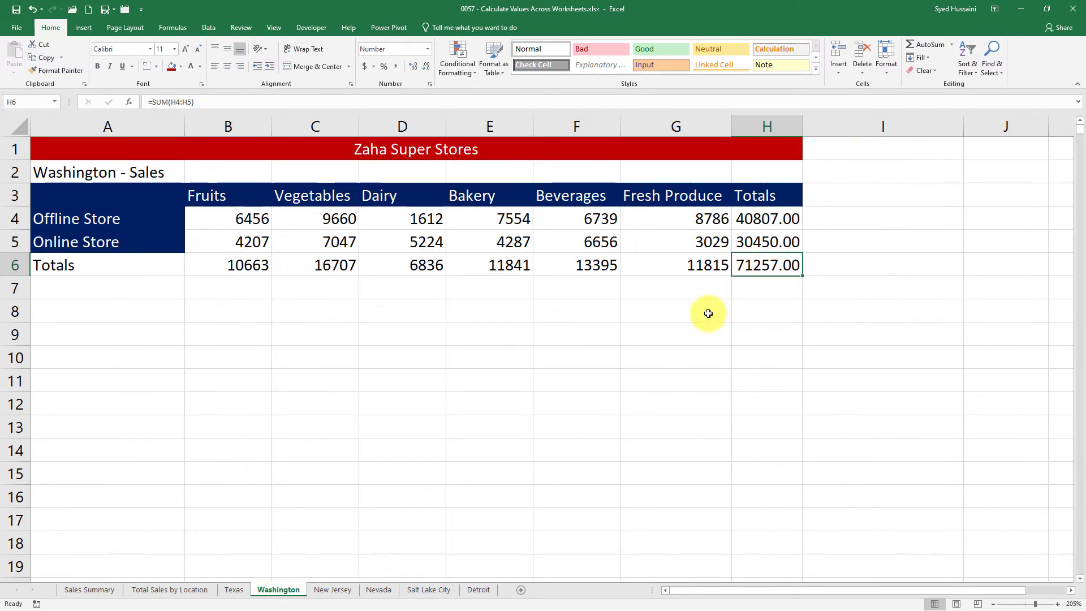
left_click(154, 594)
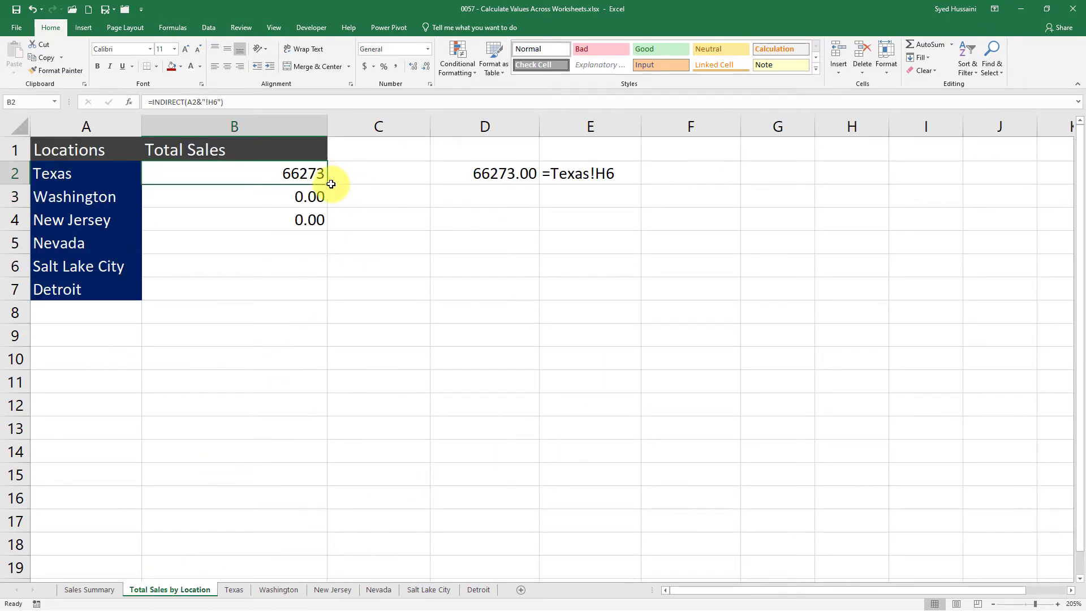
Fill the INDIRECT formula into B3 and B4, then inspect New Jersey's #REF! error.
left_click_drag(329, 185, 325, 213)
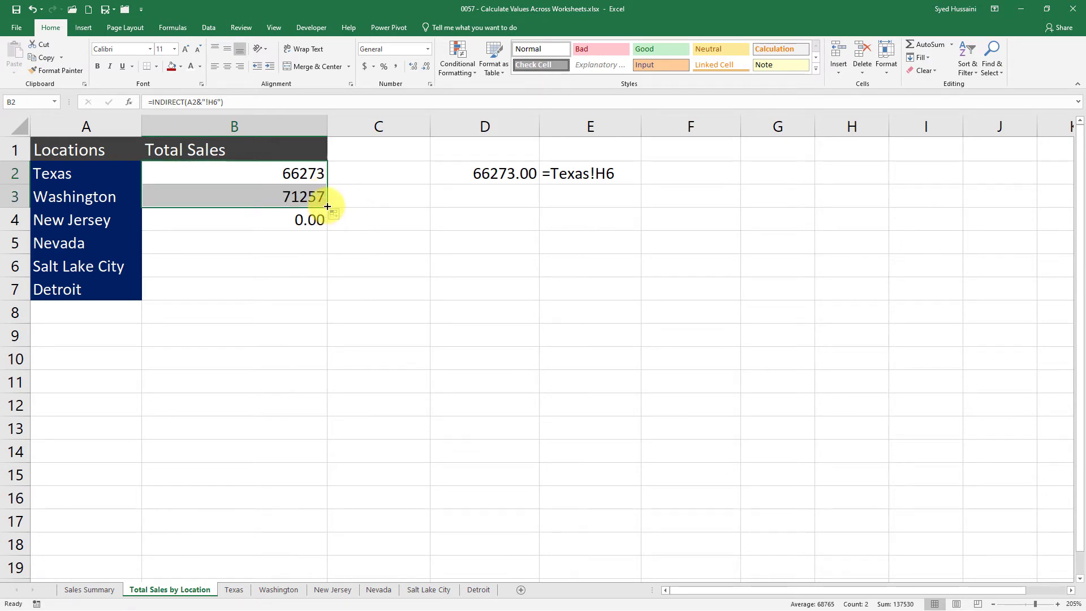
left_click_drag(328, 209, 322, 223)
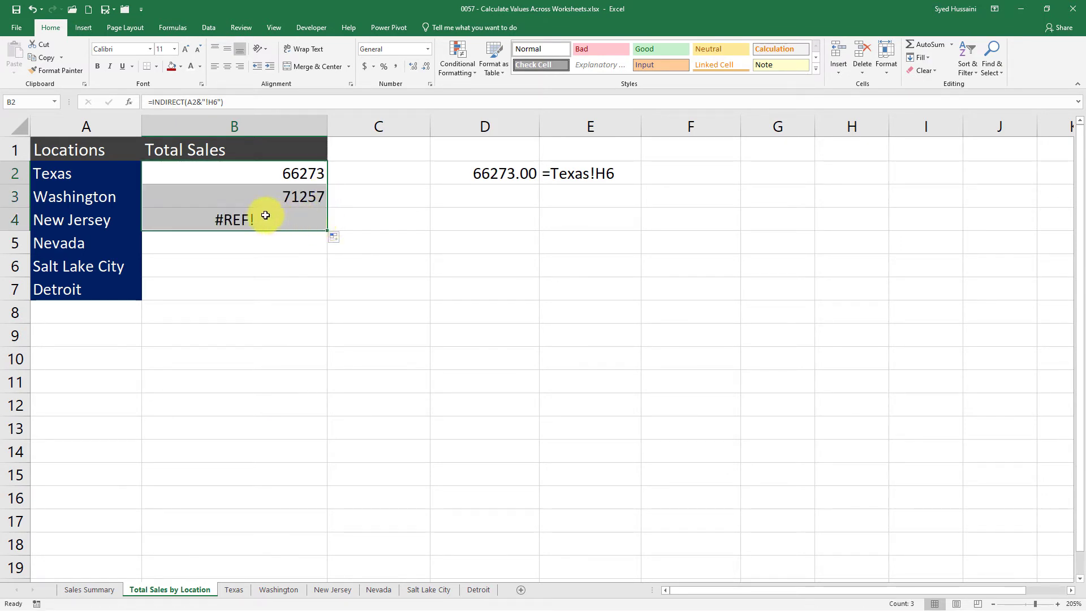
left_click(266, 217)
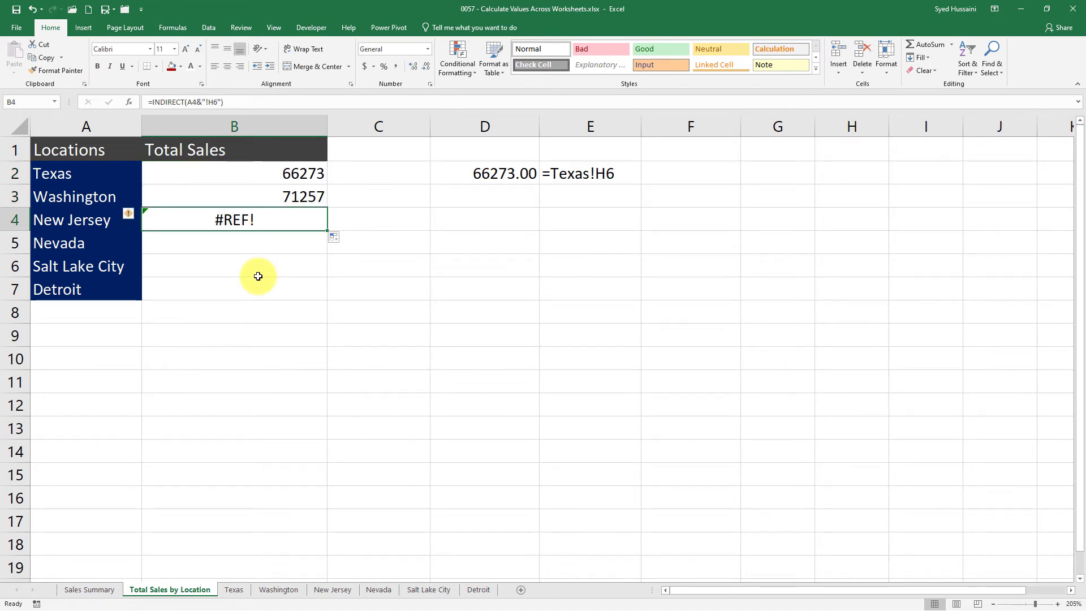
left_click(50, 224)
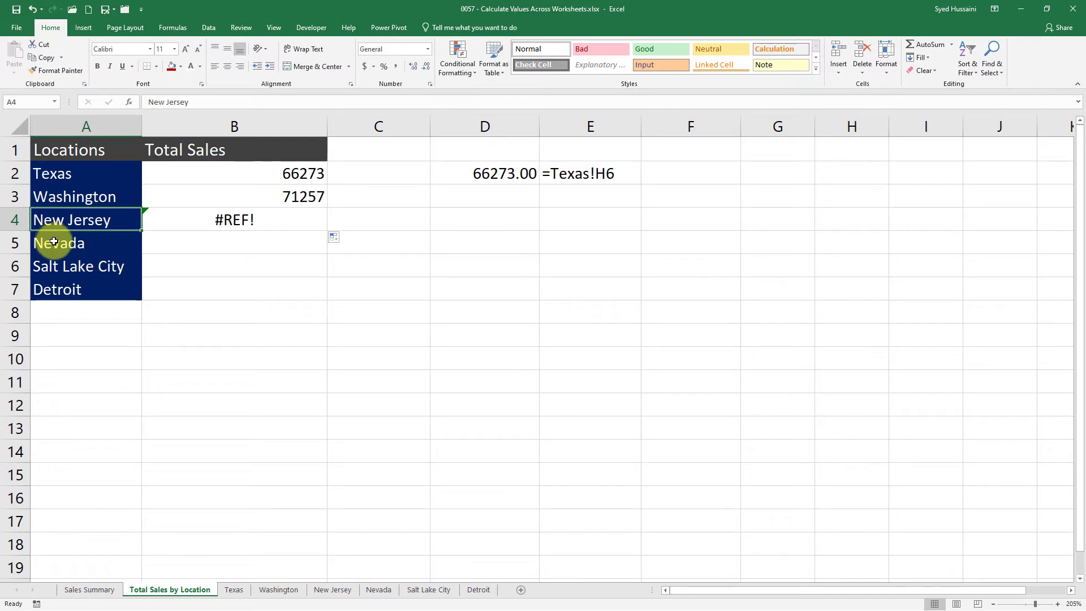
left_click(235, 221)
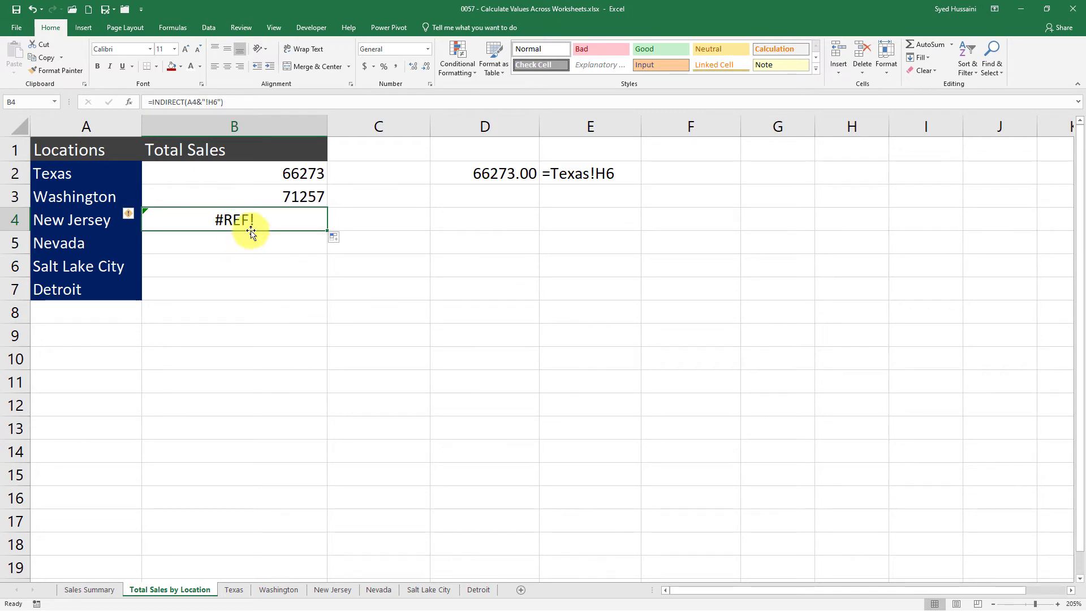
left_click(267, 170)
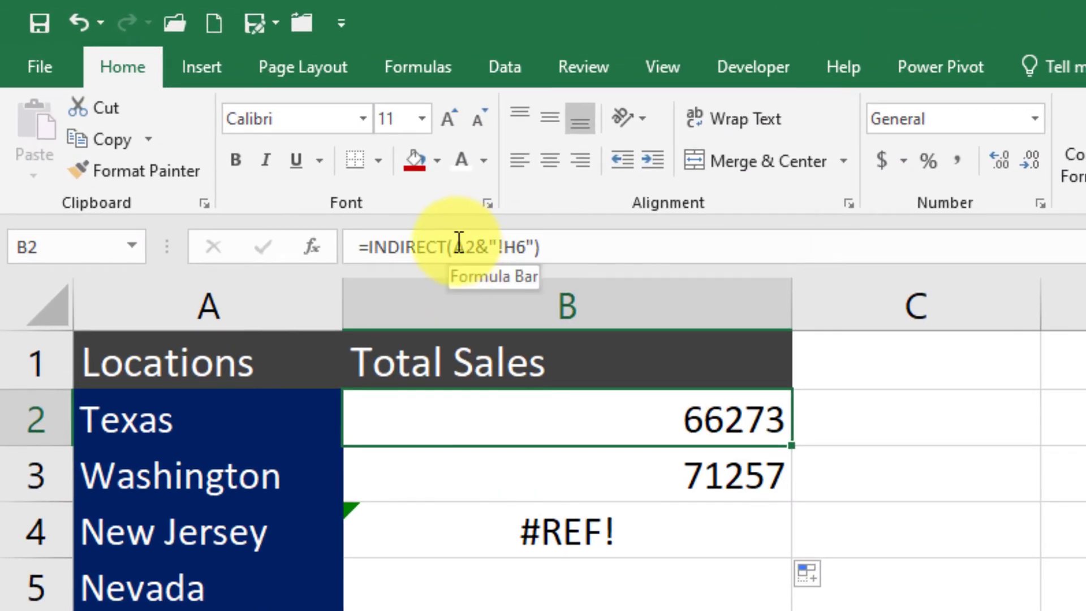
Change B2's formula to =INDIRECT("'"&A2&"'!H6") so the sheet name is quoted.
left_click(464, 249)
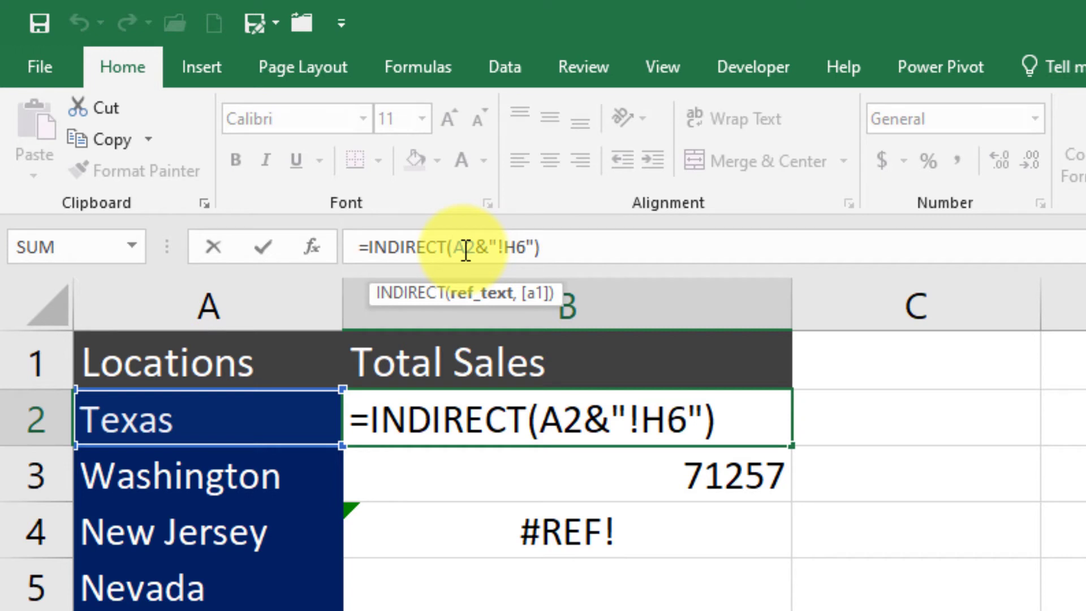
type("\"")
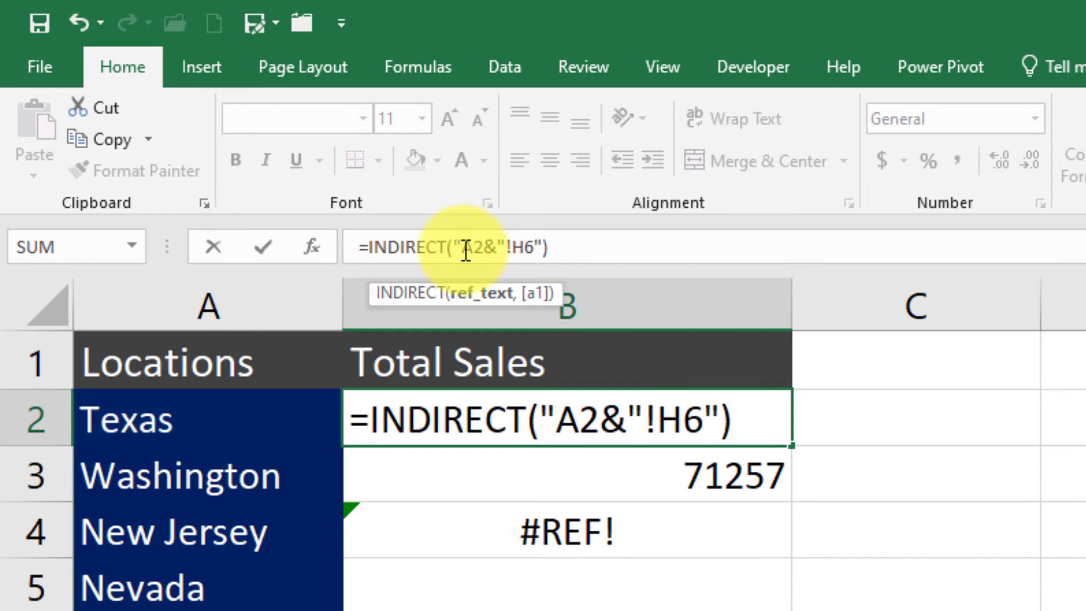
type("'\"")
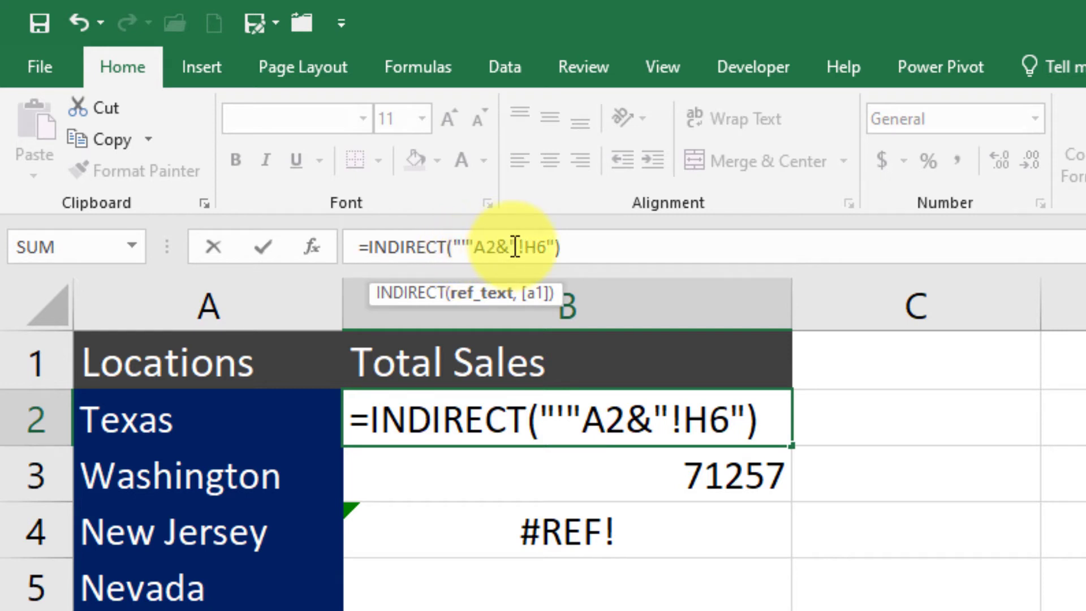
left_click(518, 247)
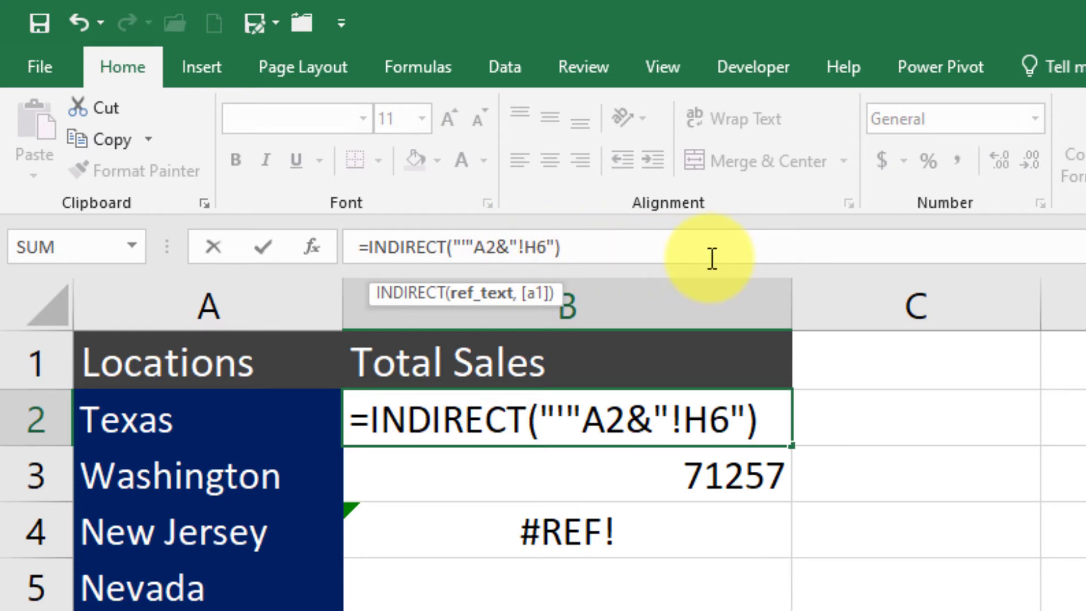
type("'")
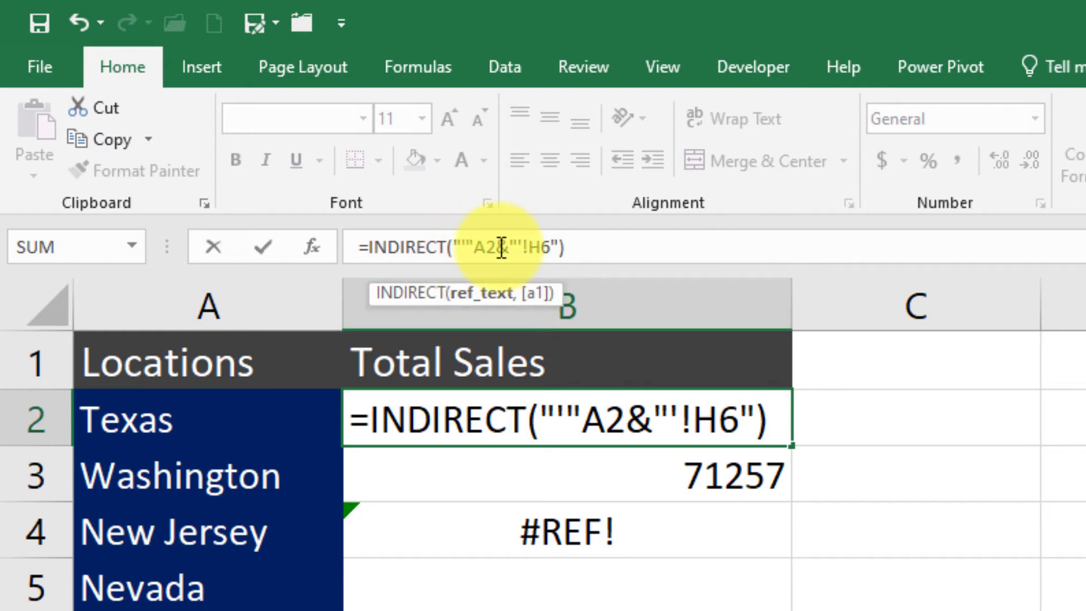
type("&")
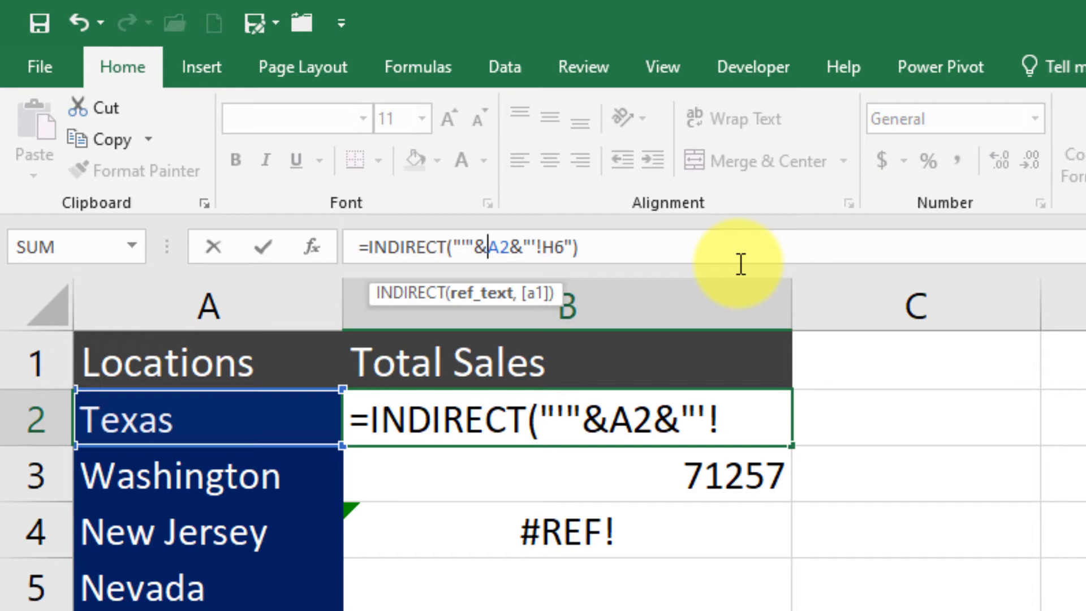
key("Return")
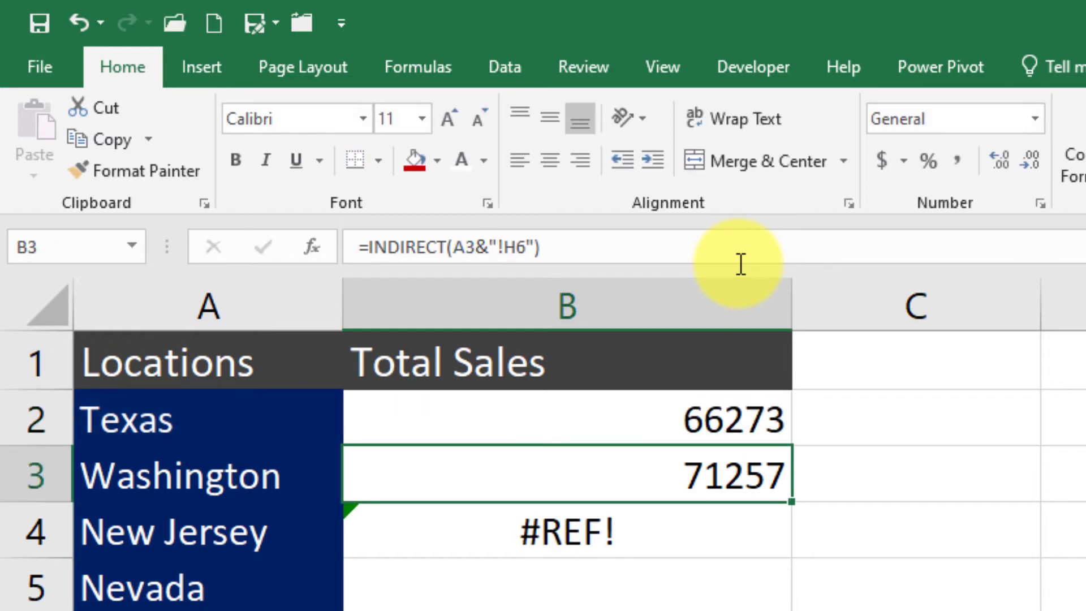
Fill the quoted formula from B2 down to B7 and check the copies in B3, B6 and B7.
left_click(729, 416)
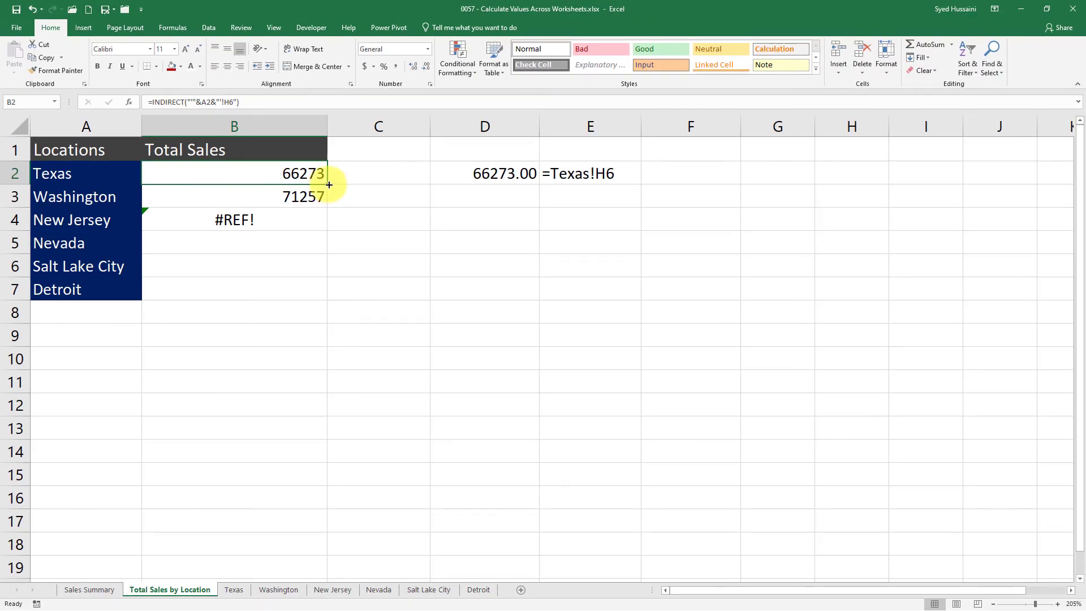
left_click_drag(780, 443, 779, 521)
left_click_drag(326, 218, 293, 288)
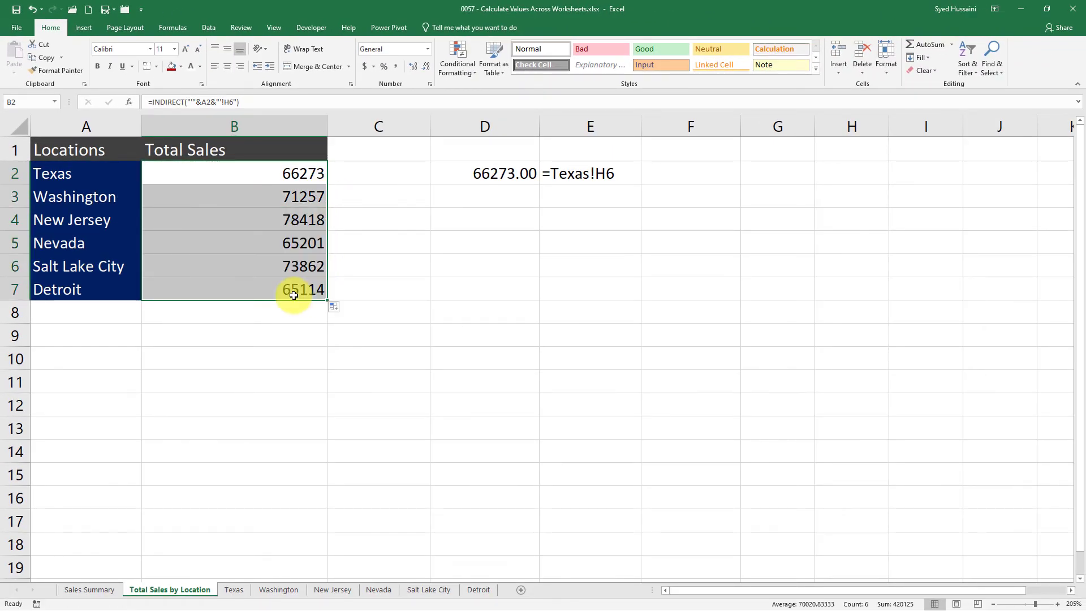
left_click(216, 173)
left_click(216, 195)
left_click(235, 224)
left_click(234, 266)
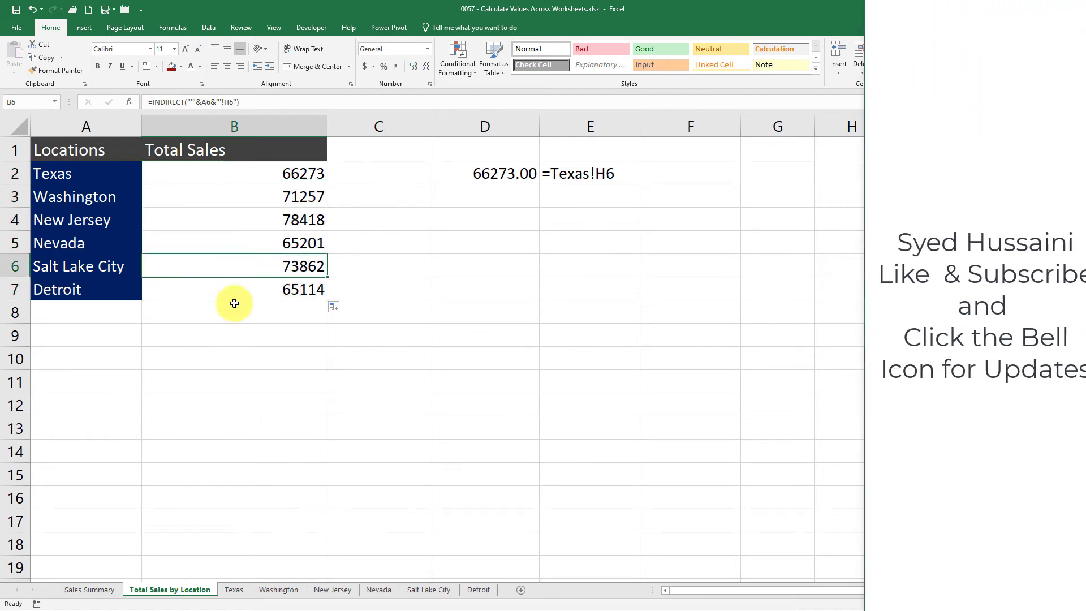
left_click(228, 294)
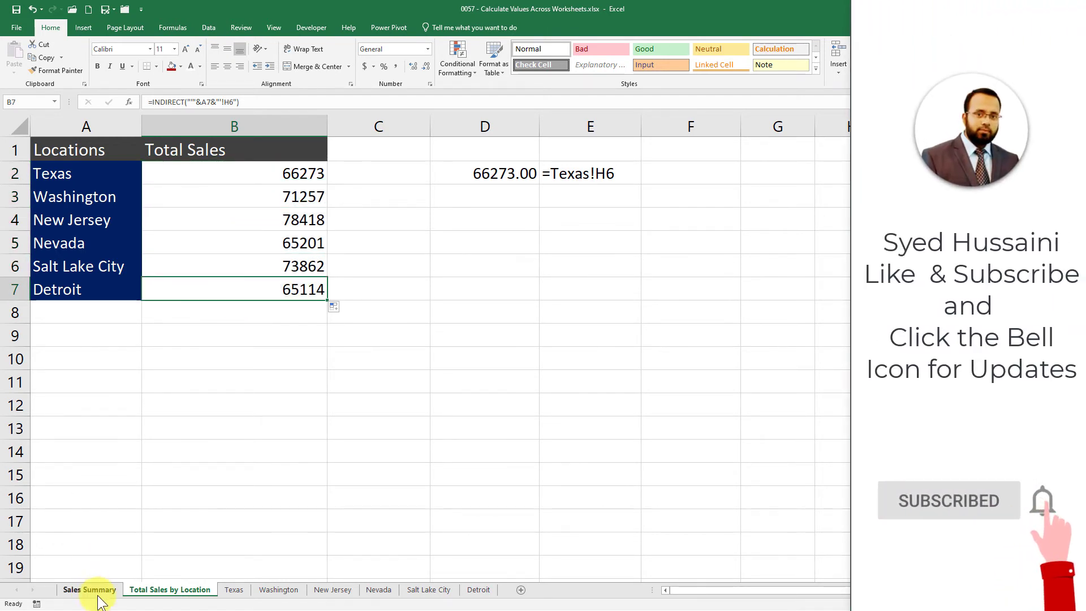
Go to the Sales Summary sheet and select the Offline Store Fruits cell B4.
left_click(98, 594)
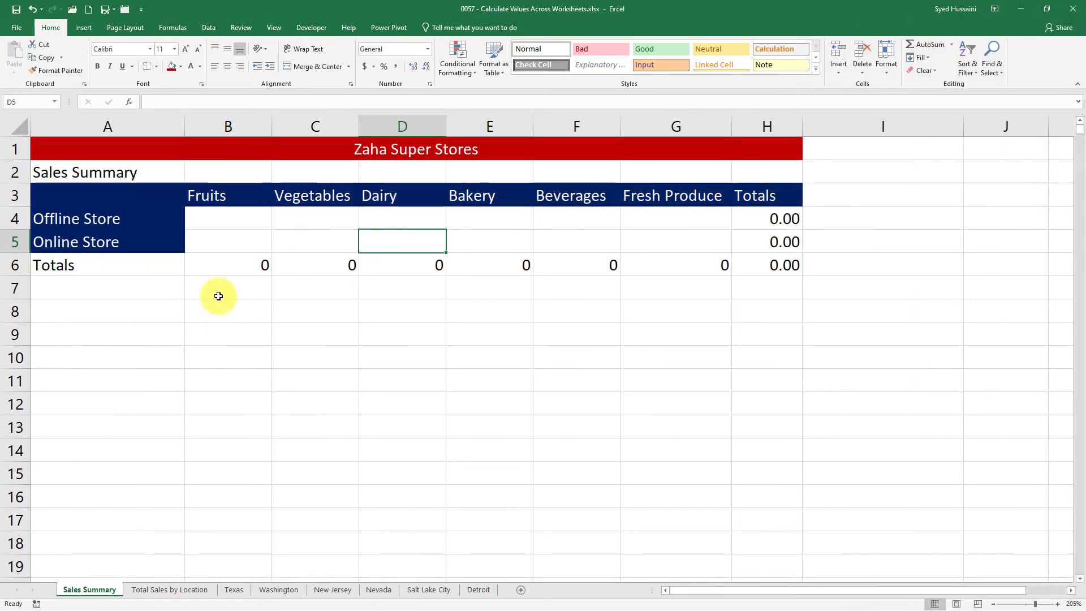
left_click(223, 226)
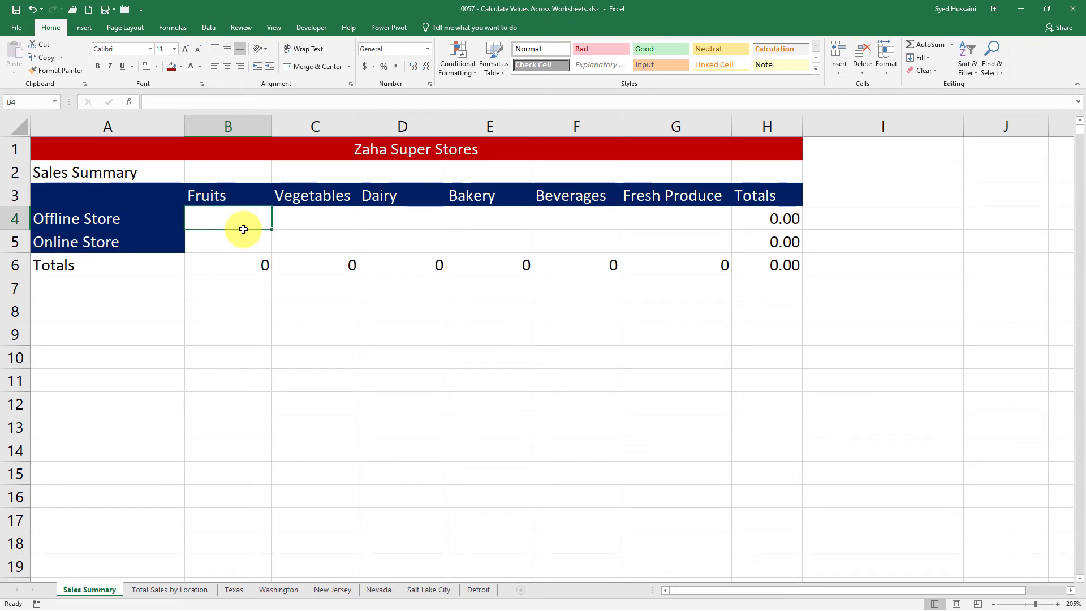
Start a formula in B4 adding cell B4 from the Texas, Washington and New Jersey sheets.
type("=")
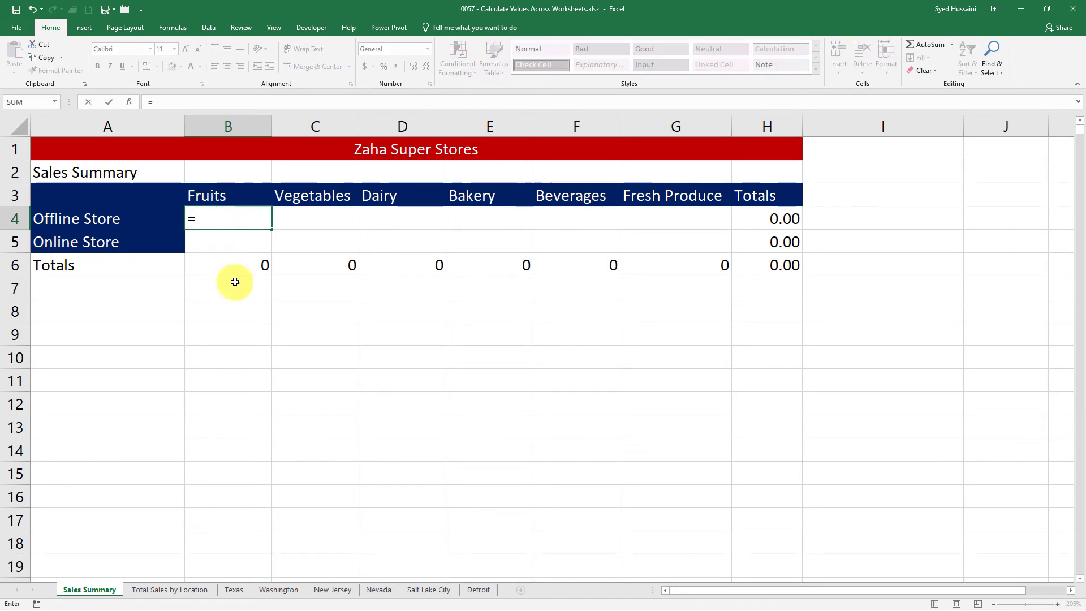
left_click(233, 591)
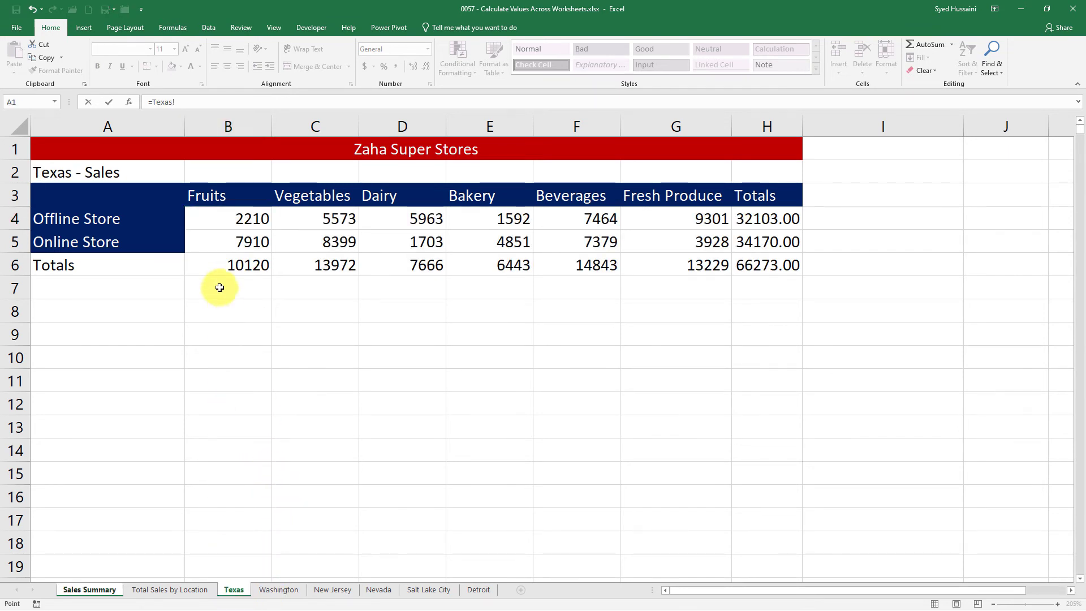
left_click(219, 221)
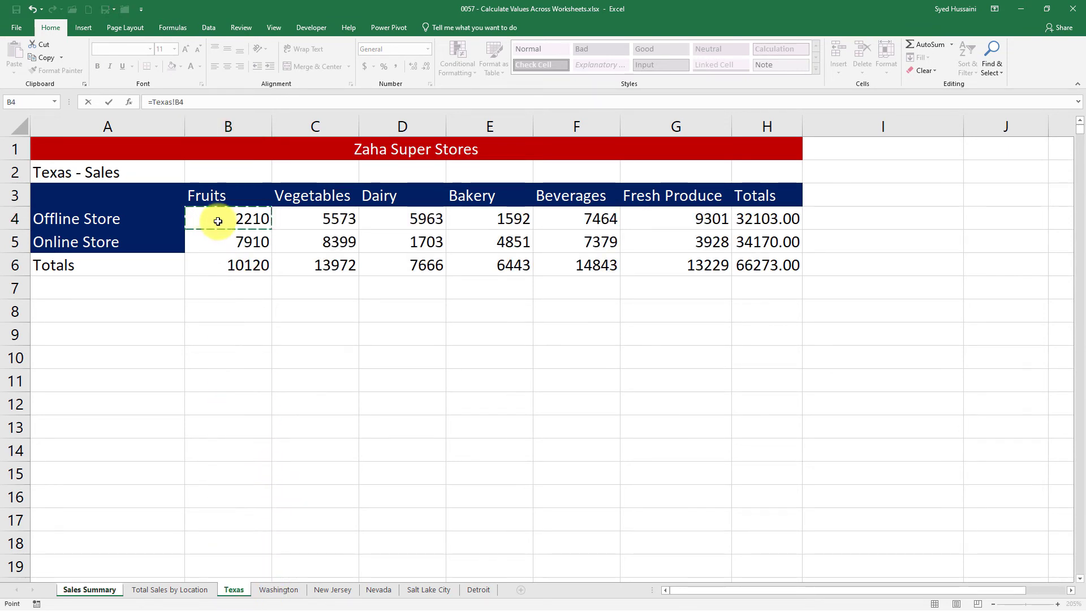
type("+")
left_click(260, 590)
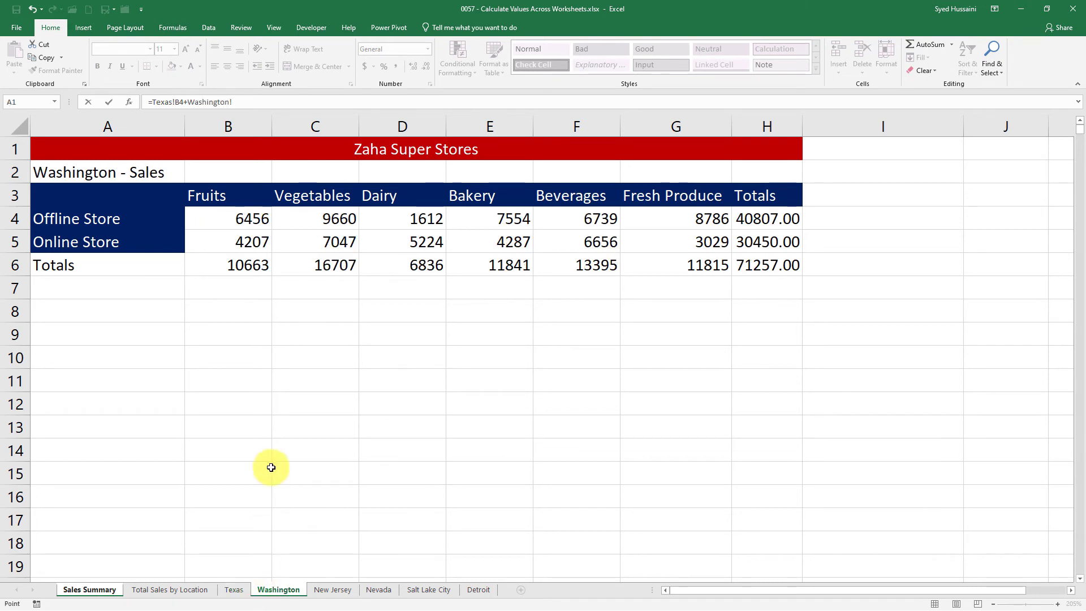
left_click(222, 221)
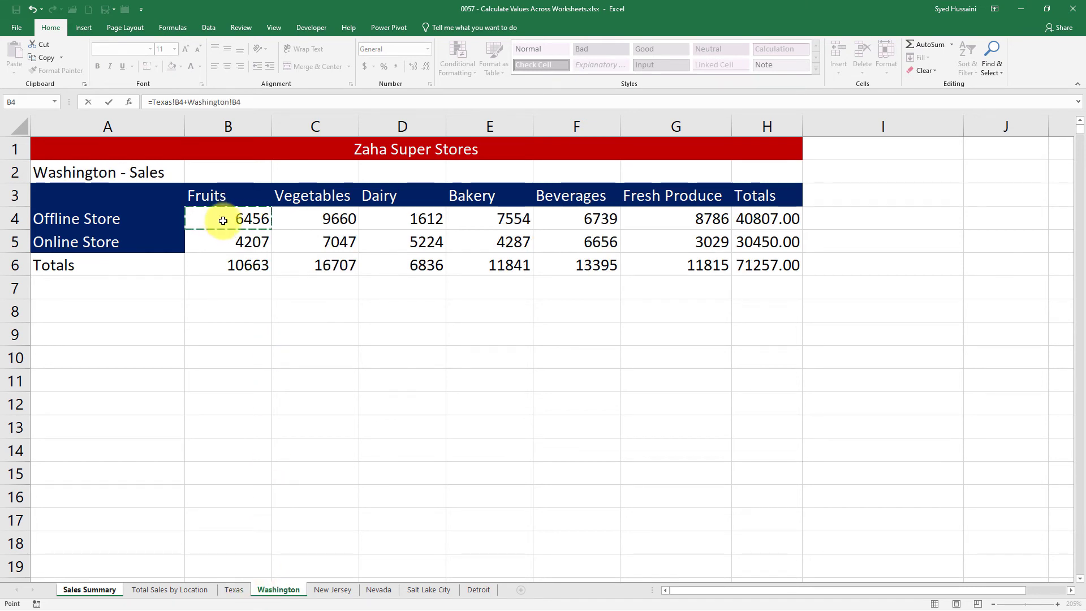
type("+")
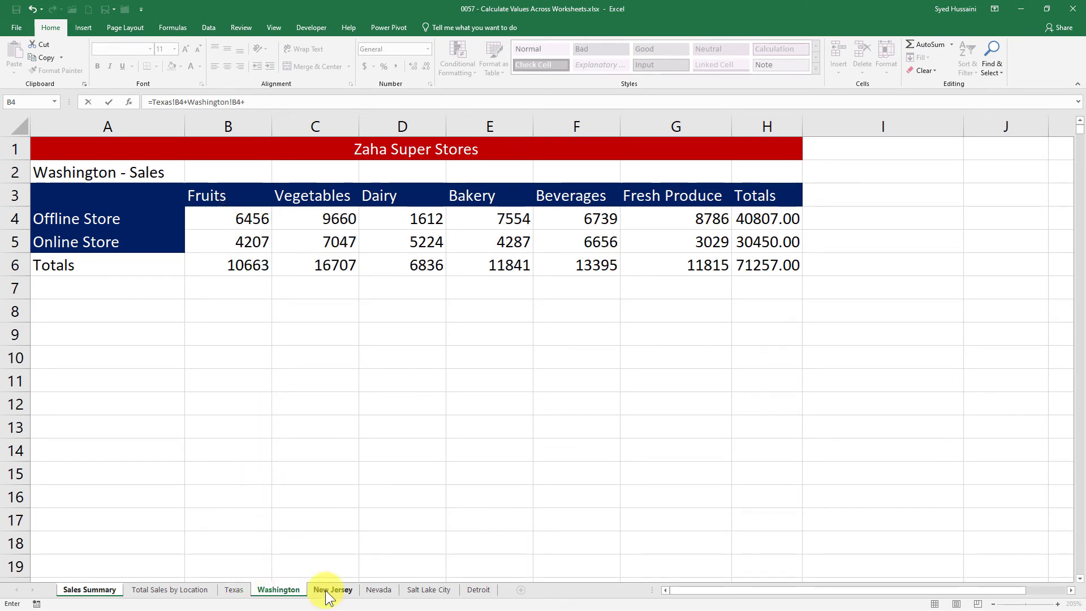
left_click(325, 588)
left_click(233, 221)
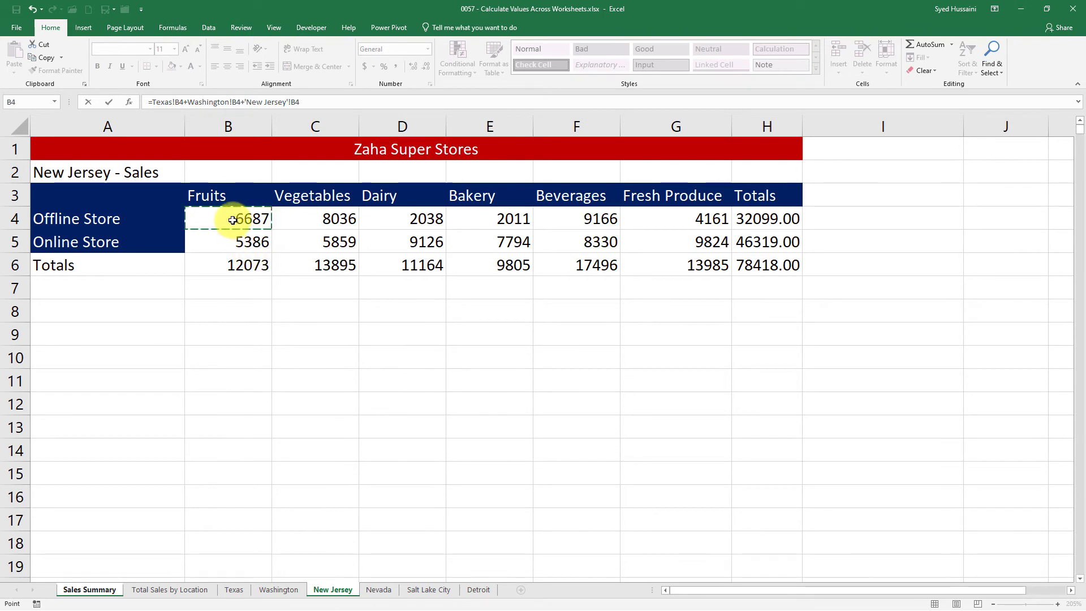
Add B4 from the remaining sheets through Detroit and enter the formula, totalling 33313.
type("+")
left_click(378, 589)
left_click(230, 218)
type("+")
left_click(429, 590)
left_click(230, 218)
type("+")
left_click(478, 589)
left_click(230, 219)
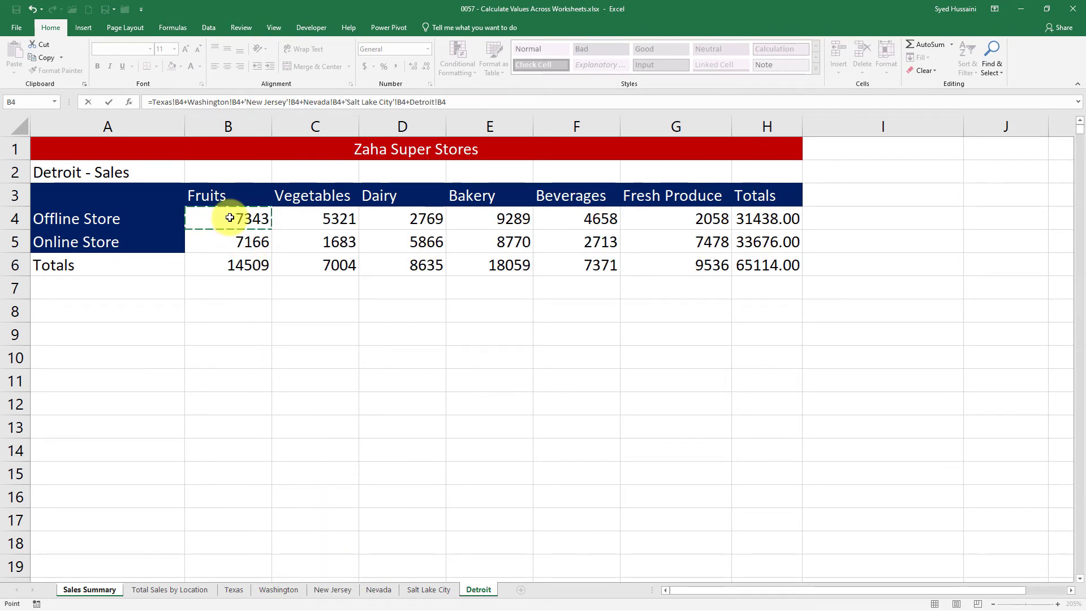
key("Return")
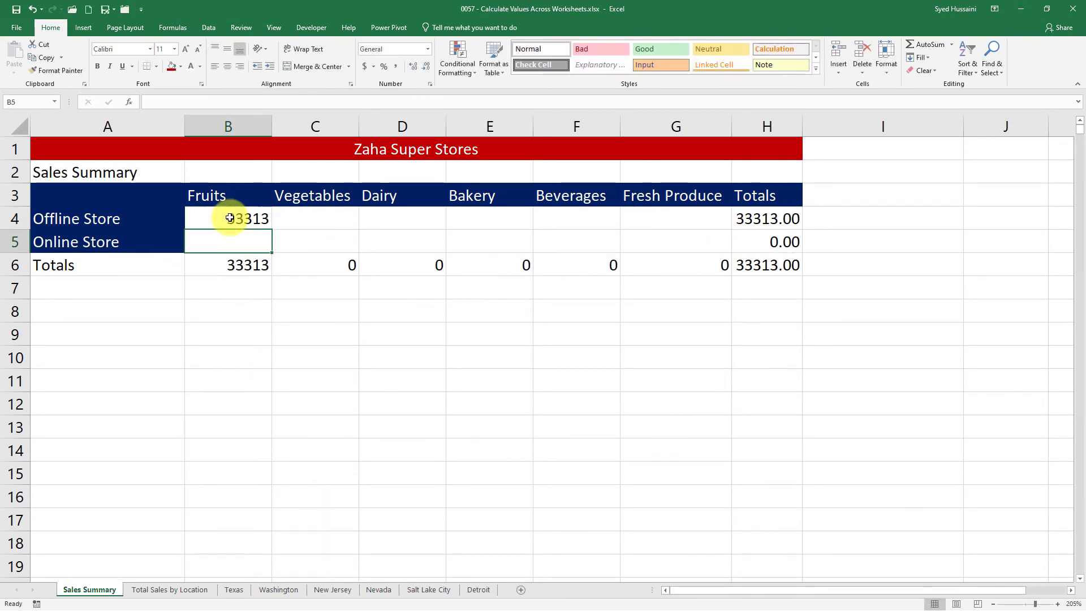
left_click(238, 217)
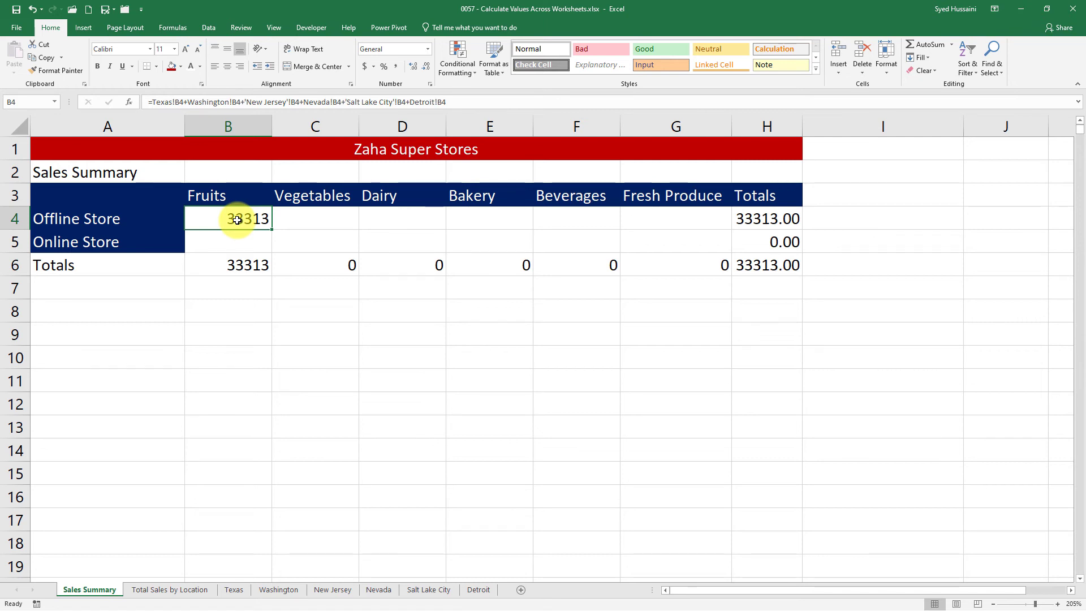
Replace B4's formula with the 3D reference =SUM('Texas:Detroit'!B4), still giving 33313.
type("=")
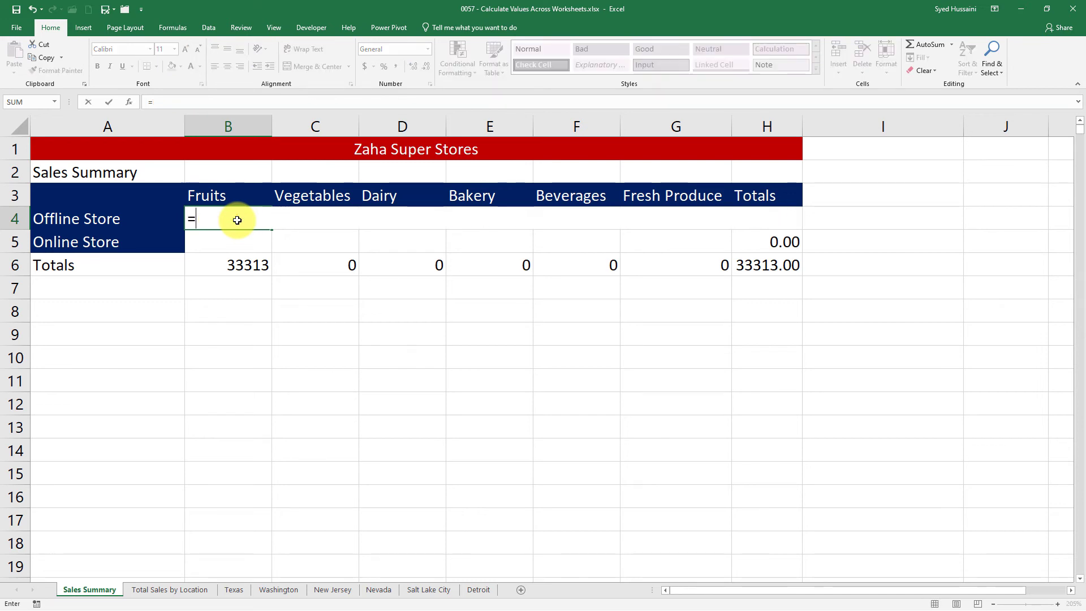
type("sum")
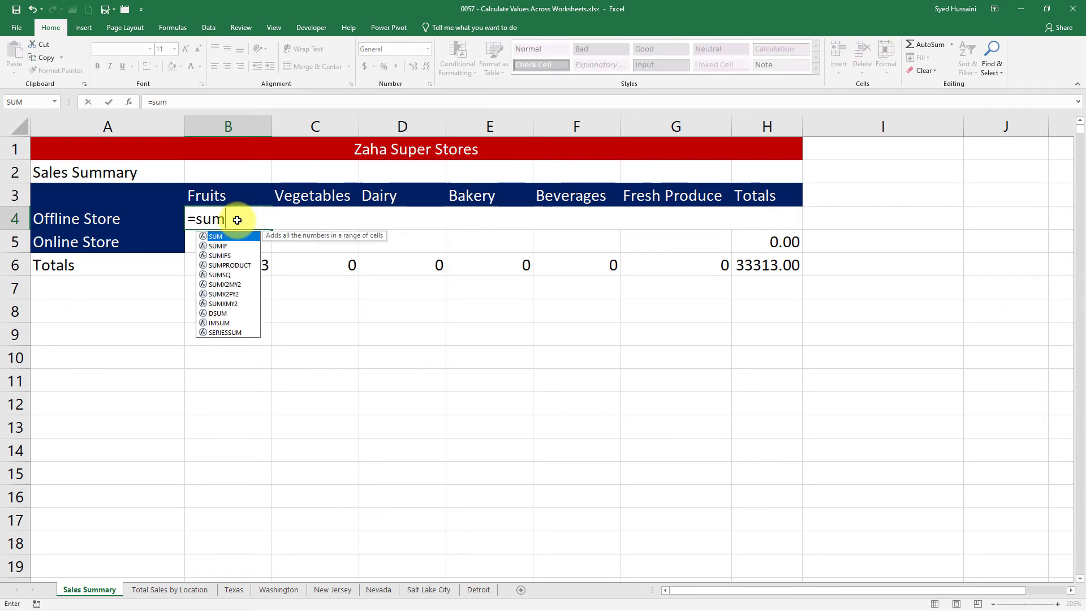
key("Tab")
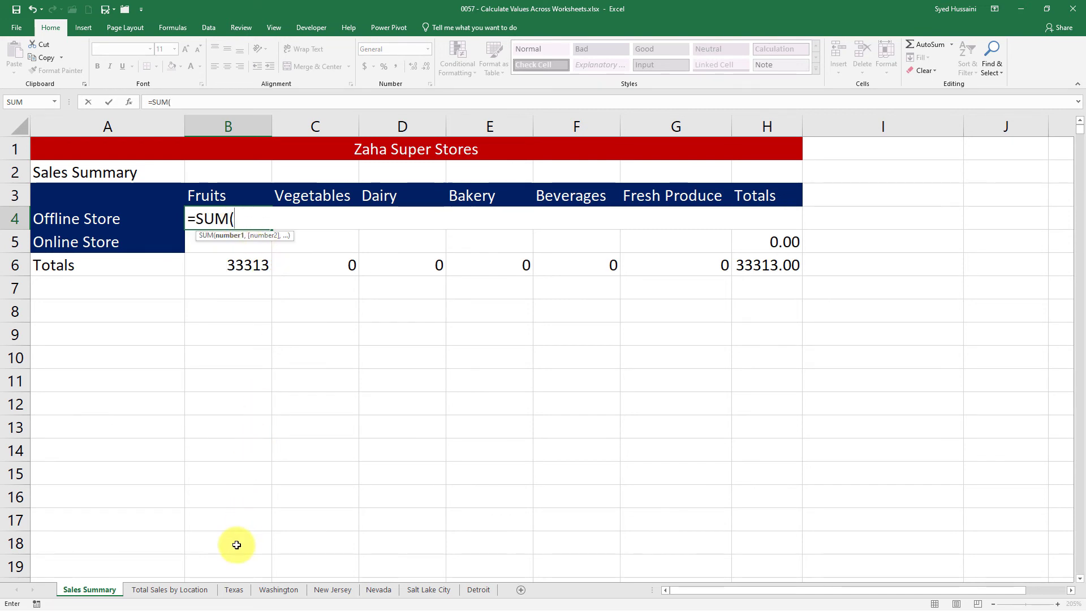
left_click(238, 594)
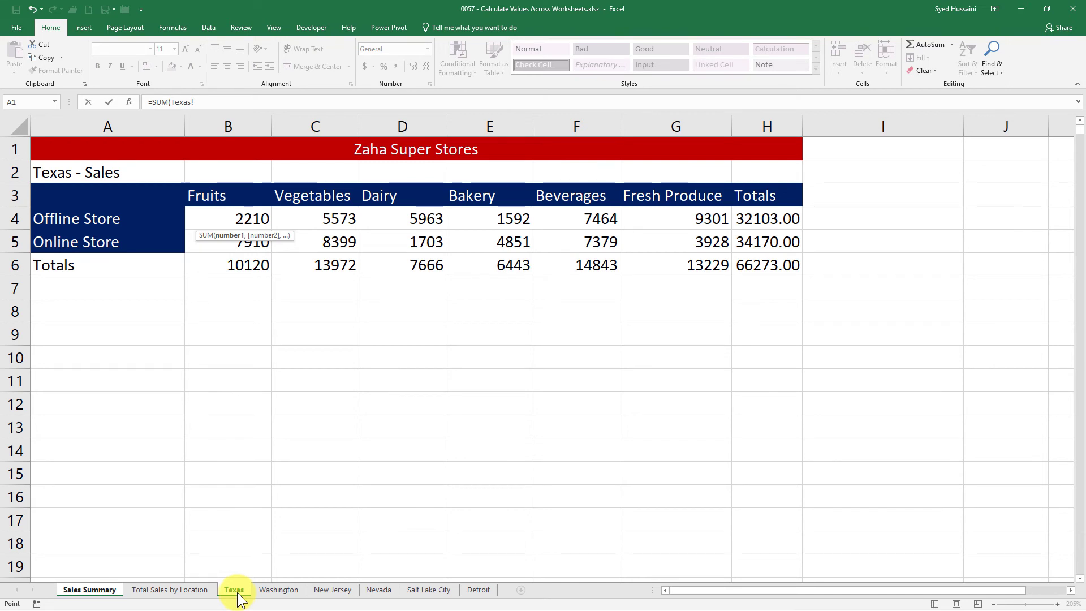
left_click(477, 591, "shift")
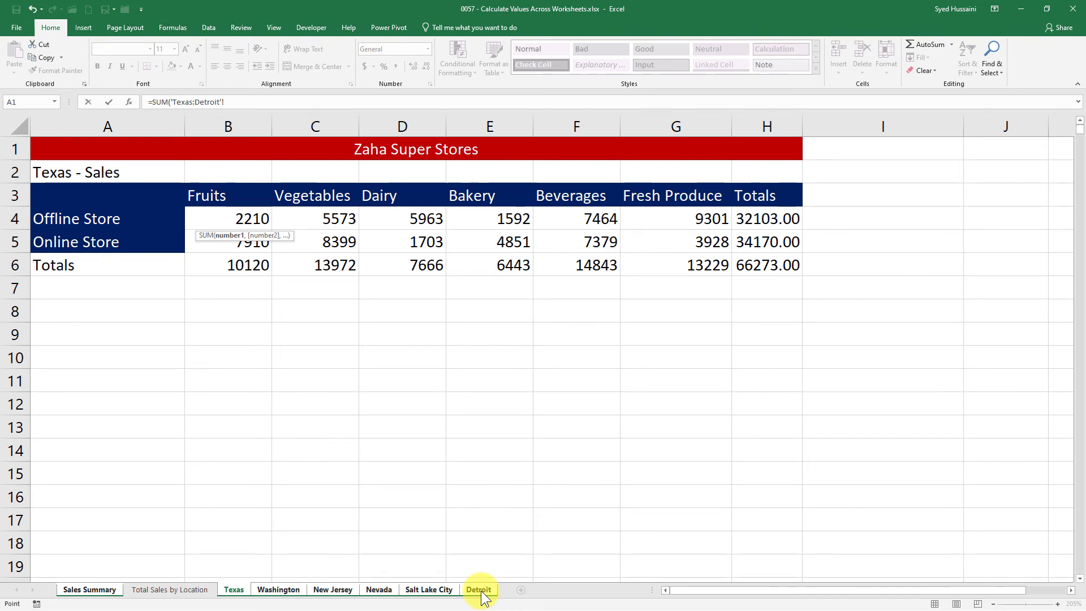
left_click(237, 217)
type(")")
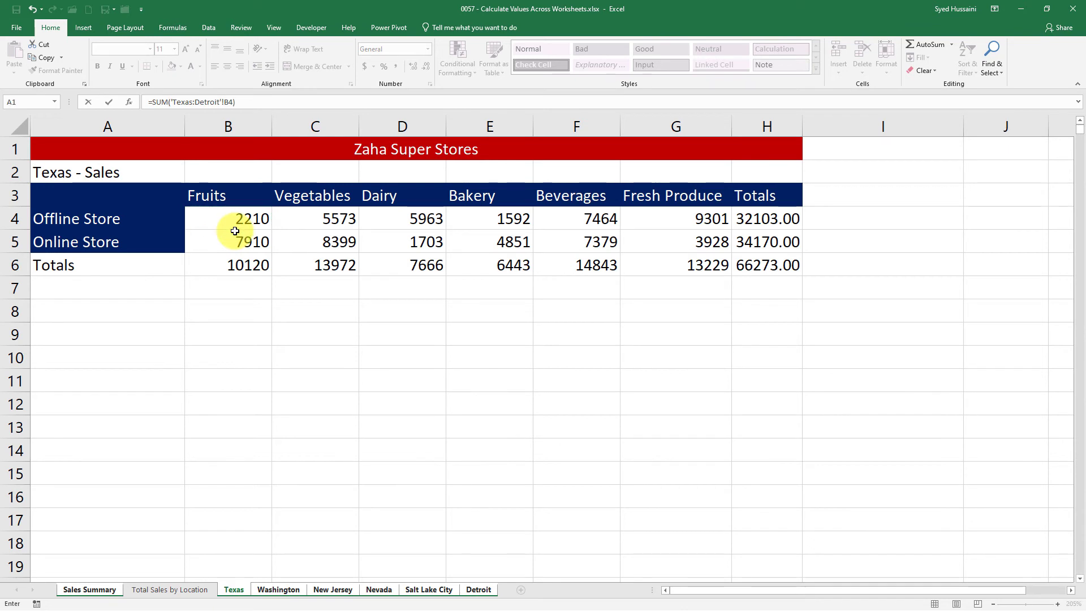
key("Return")
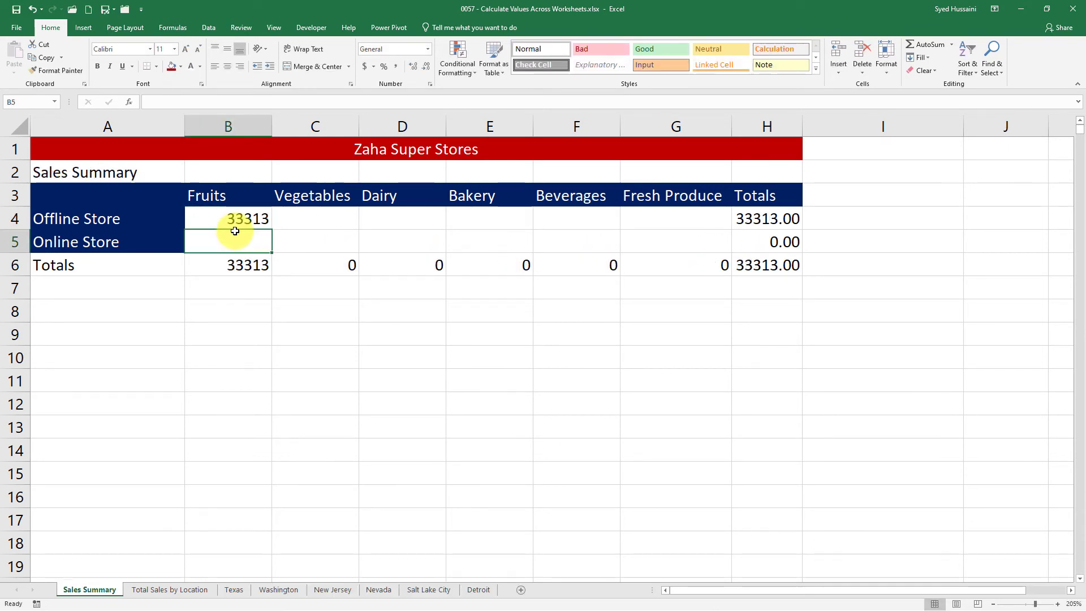
Fill the B4 formula across to column G and widen column H for the totals.
left_click(218, 214)
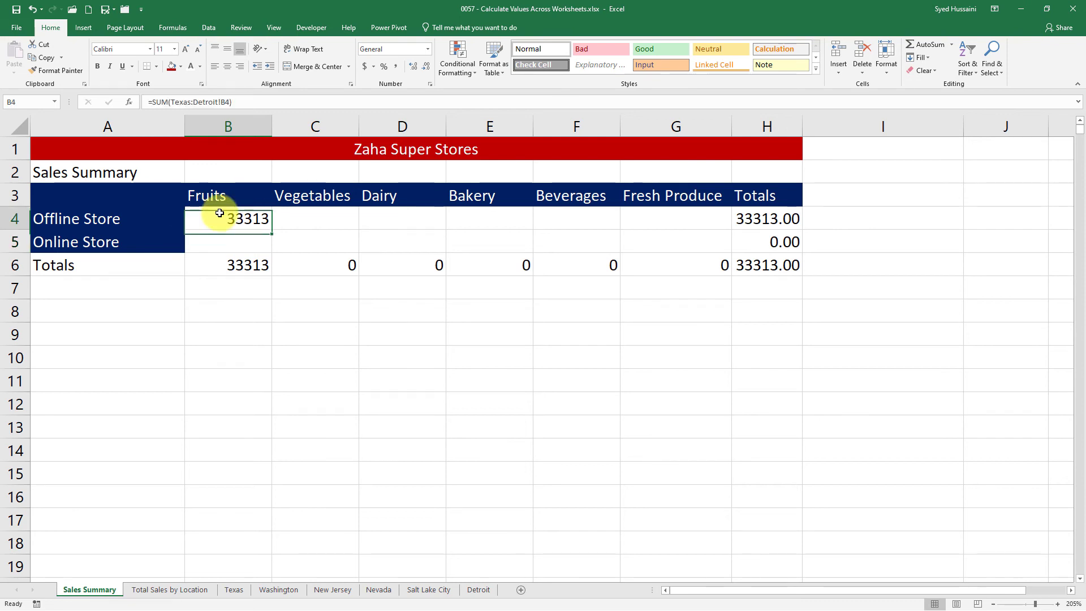
left_click_drag(269, 229, 729, 250)
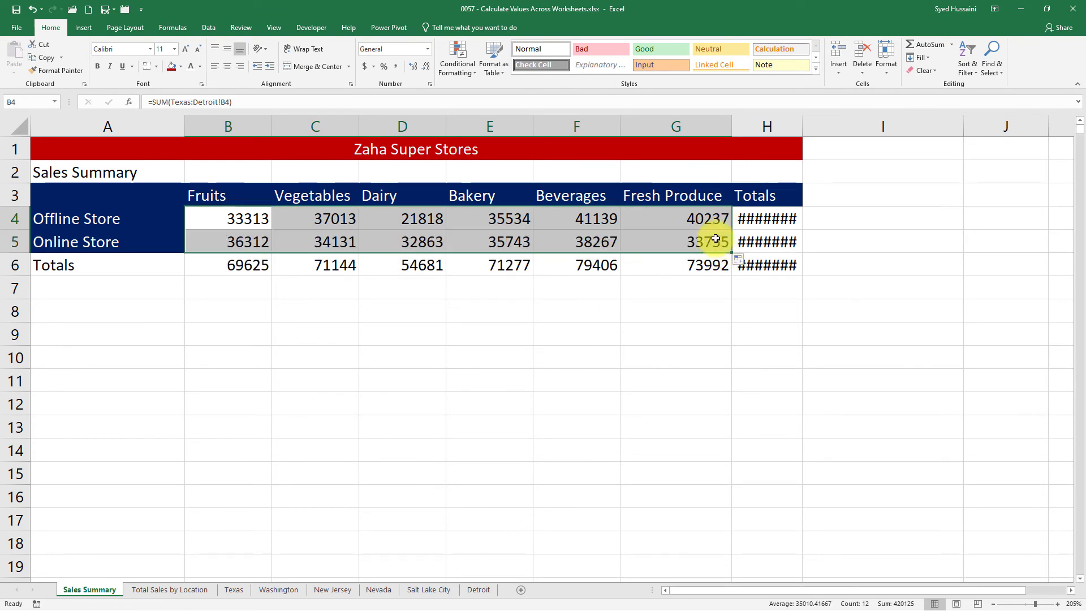
left_click_drag(802, 124, 840, 125)
Check the totals: Offline Store 209054.00, Online Store 211071.00, grand total 420125.00.
left_click(768, 266)
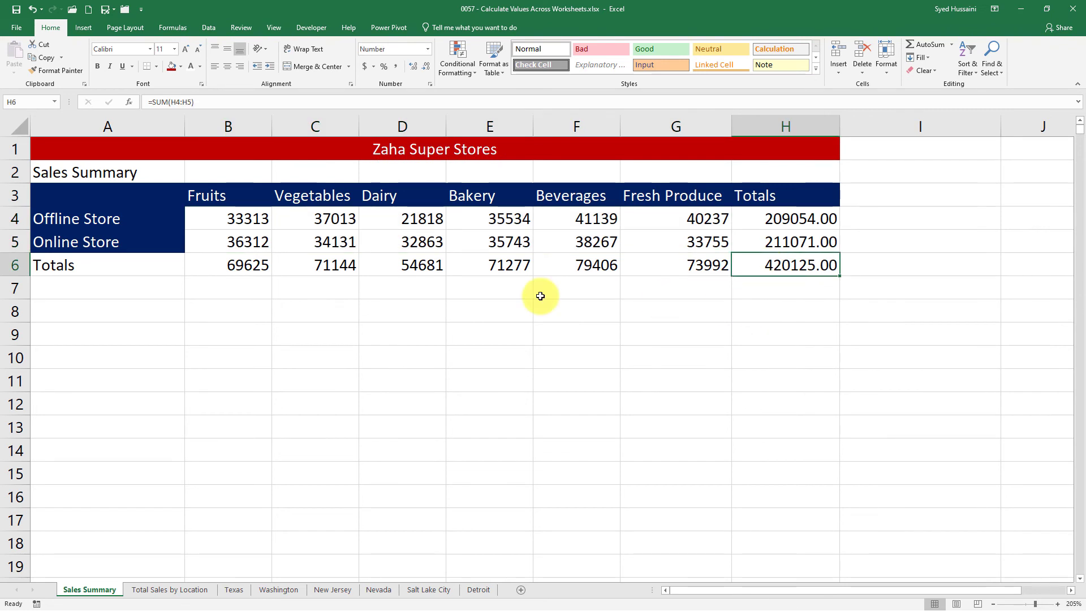
left_click_drag(225, 269, 760, 264)
left_click_drag(771, 219, 766, 259)
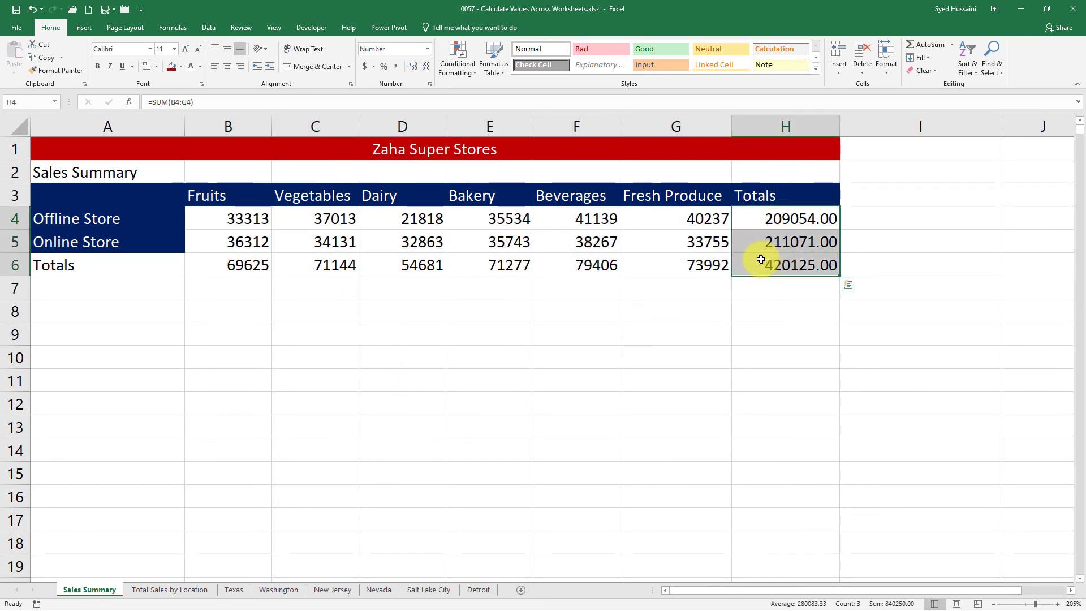
left_click(251, 219)
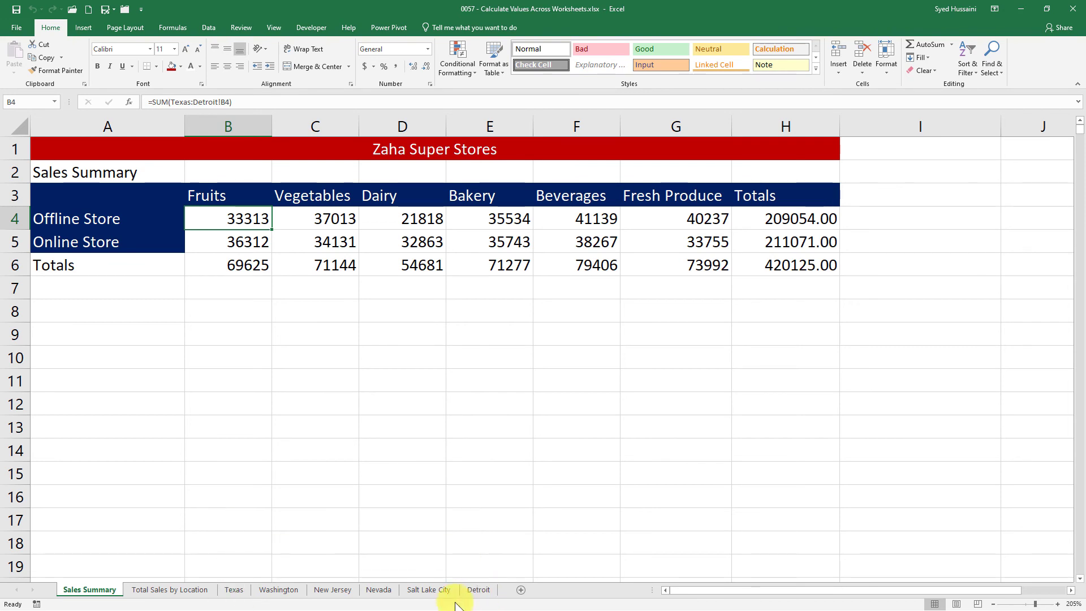
Insert a new worksheet before New Jersey and name it New York.
left_click(340, 591)
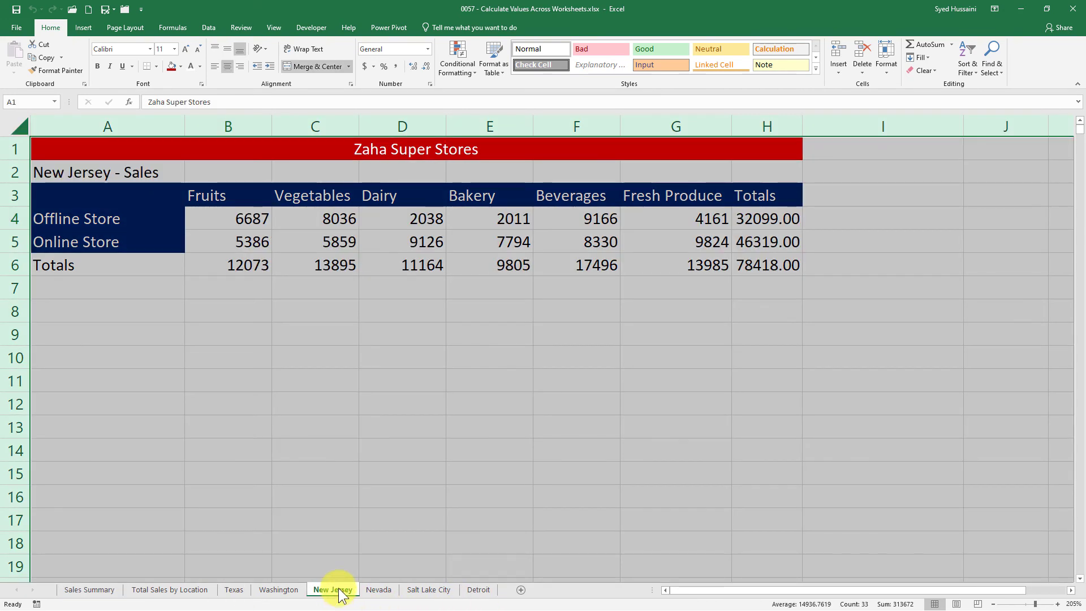
right_click(339, 591)
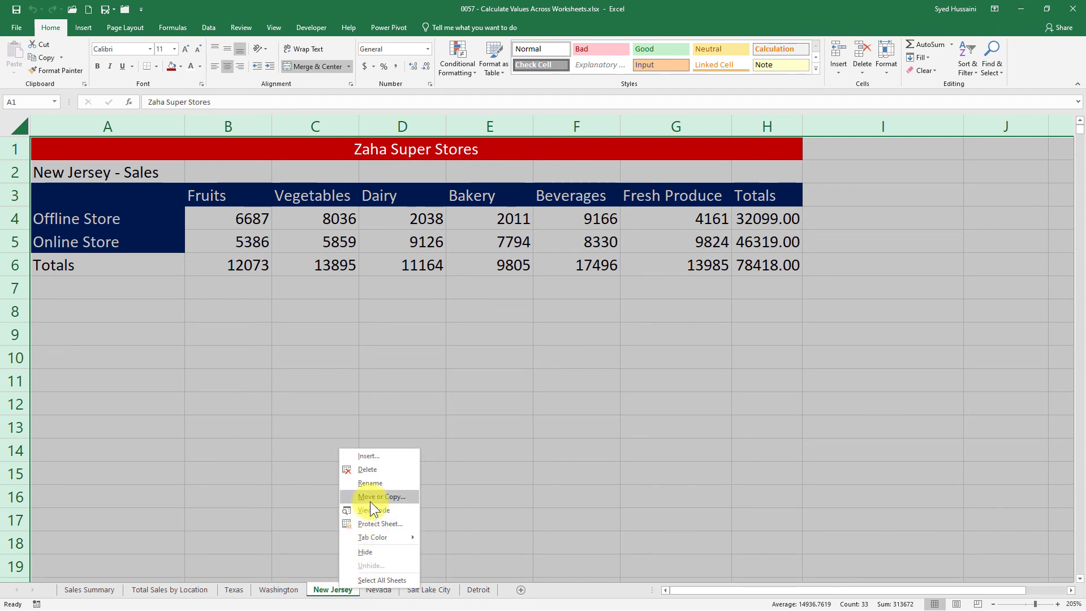
left_click(376, 457)
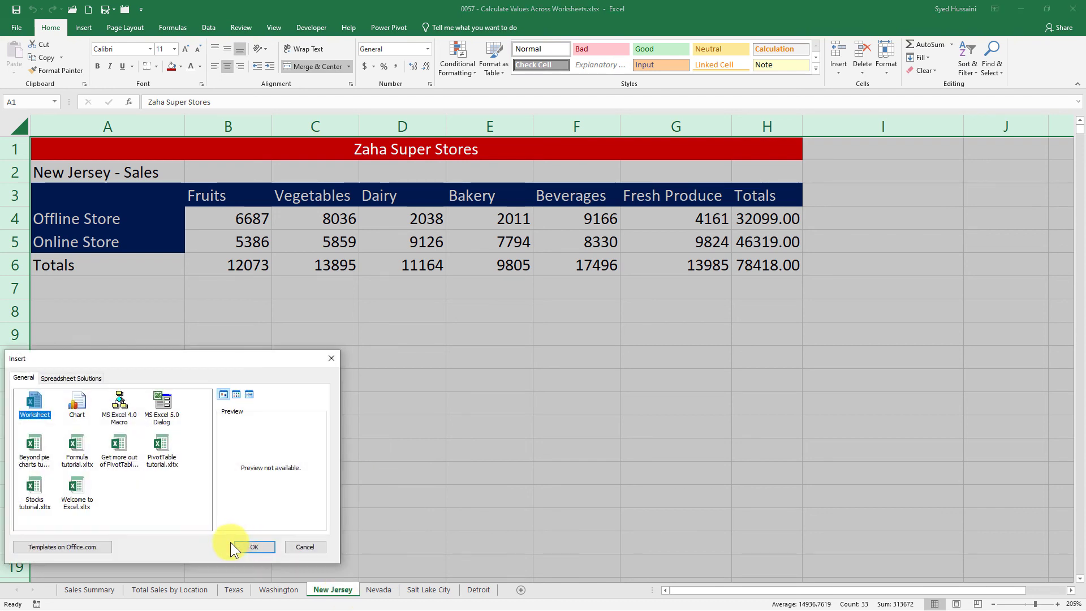
left_click(240, 546)
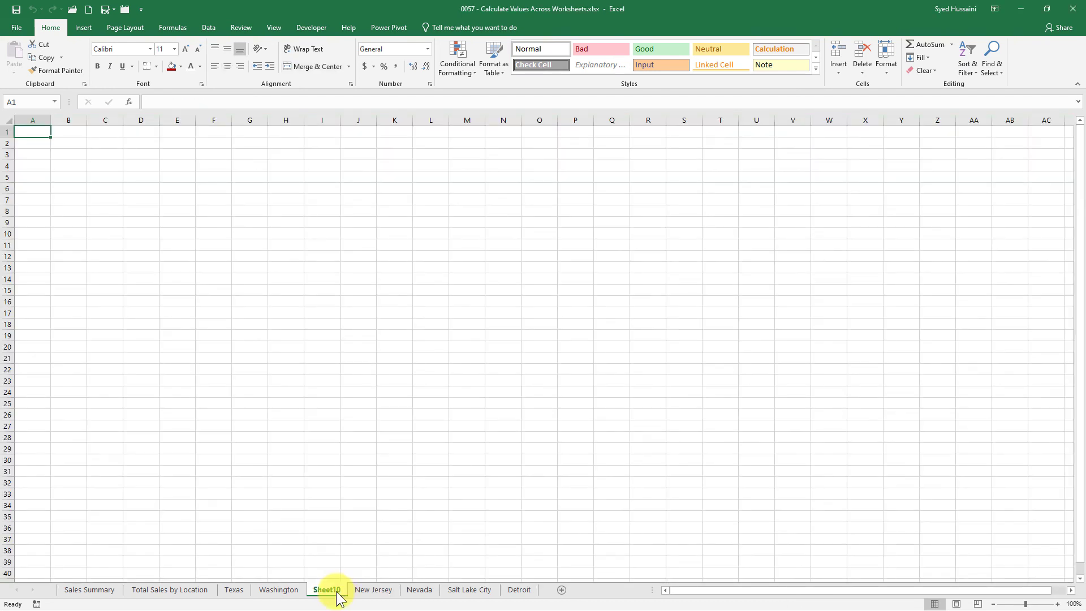
double_click(335, 591)
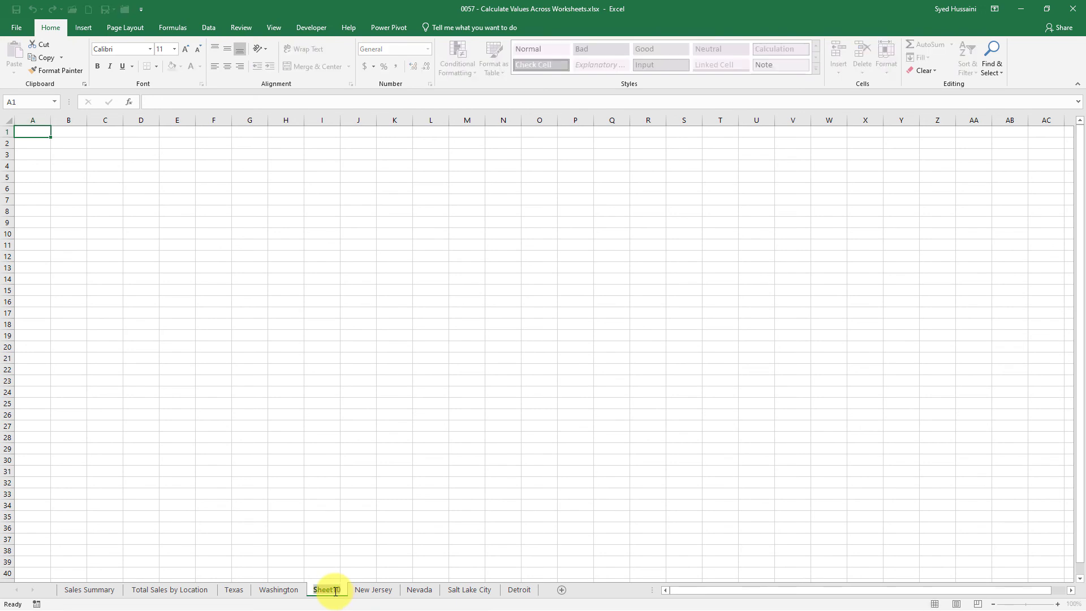
type("New York")
key("Return")
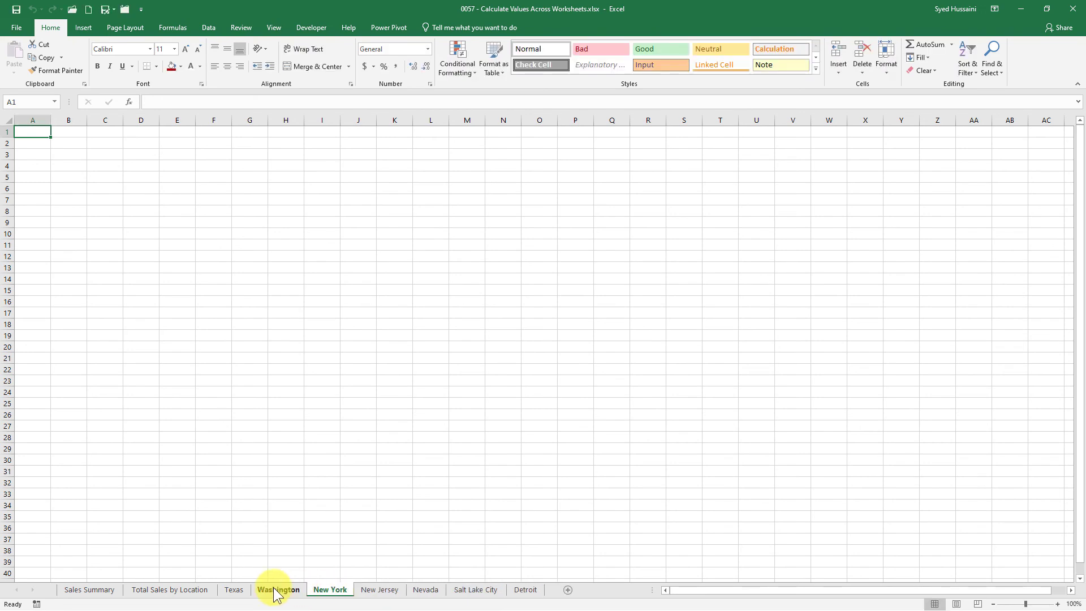
Copy the entire Washington sheet into the New York sheet.
left_click(273, 591)
left_click(21, 132)
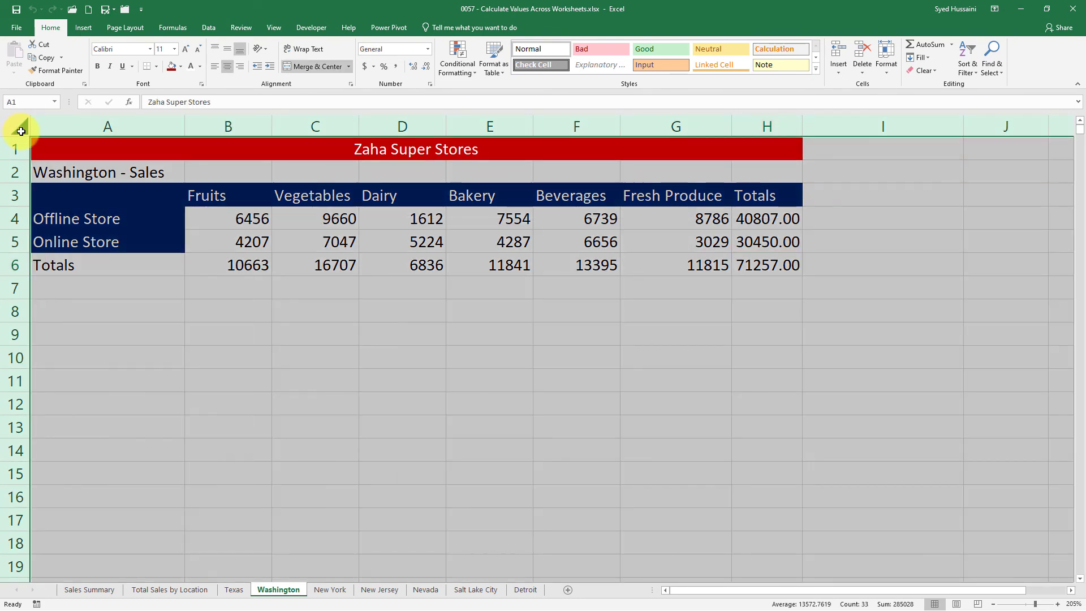
key("ctrl+c")
left_click(327, 591)
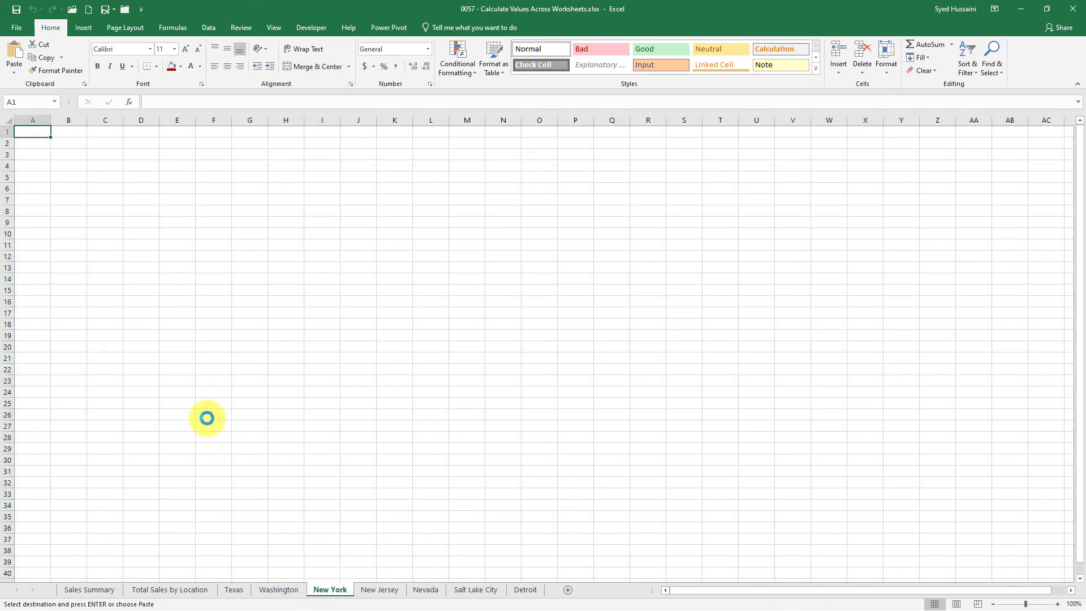
key("ctrl+v")
Change the A2 title from Washington to 'New york - Sales'.
left_click(49, 144)
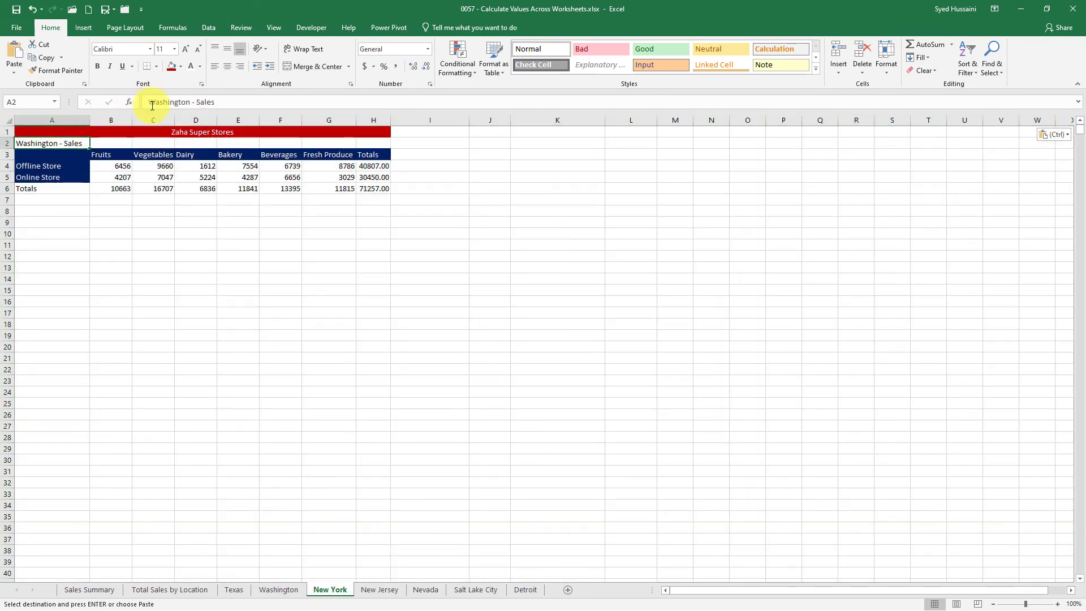
double_click(170, 102)
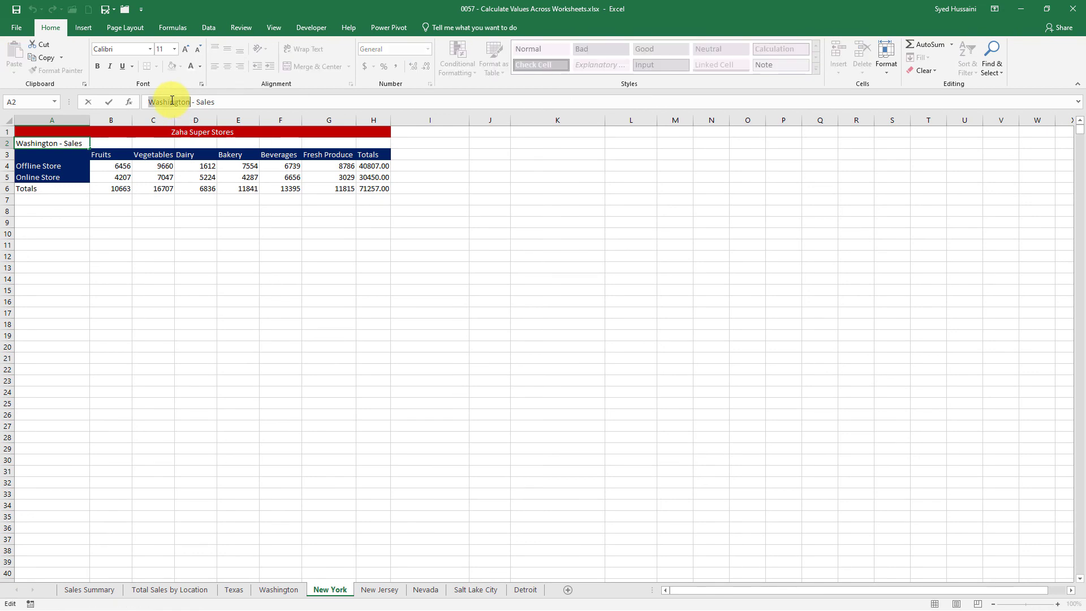
type("New york")
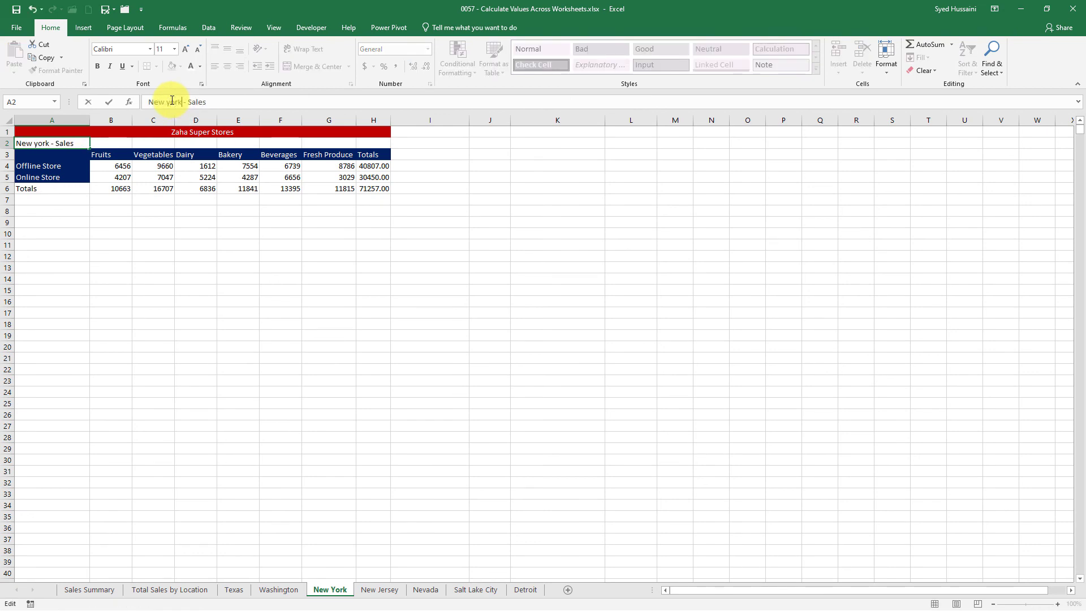
key("Return")
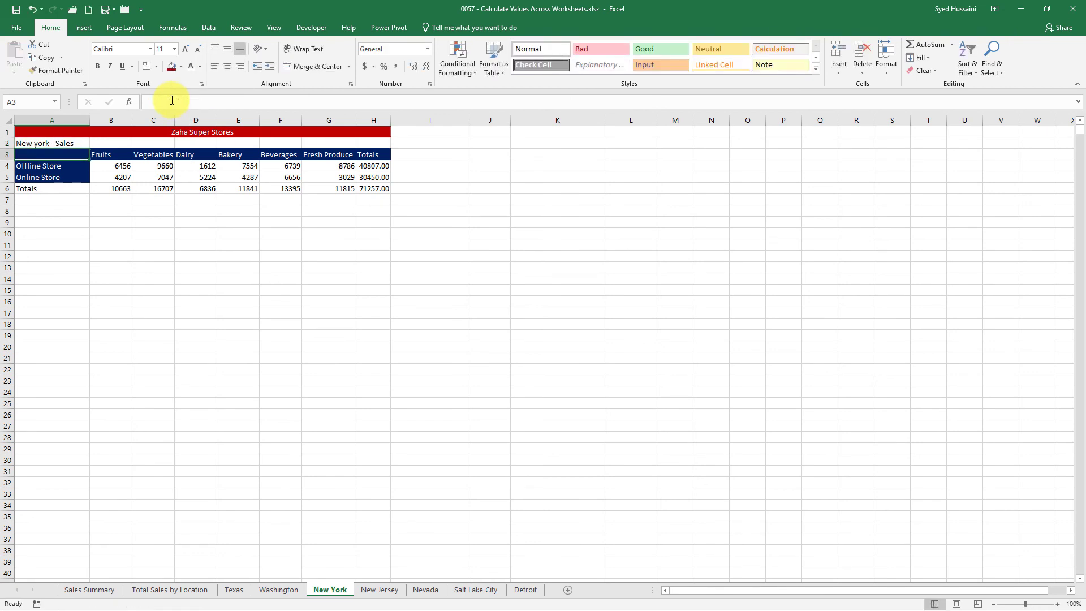
On Sales Summary, verify totals now include New York: grand total 491382.00, Offline Store Fruits 39769.
left_click(104, 590)
left_click(250, 256)
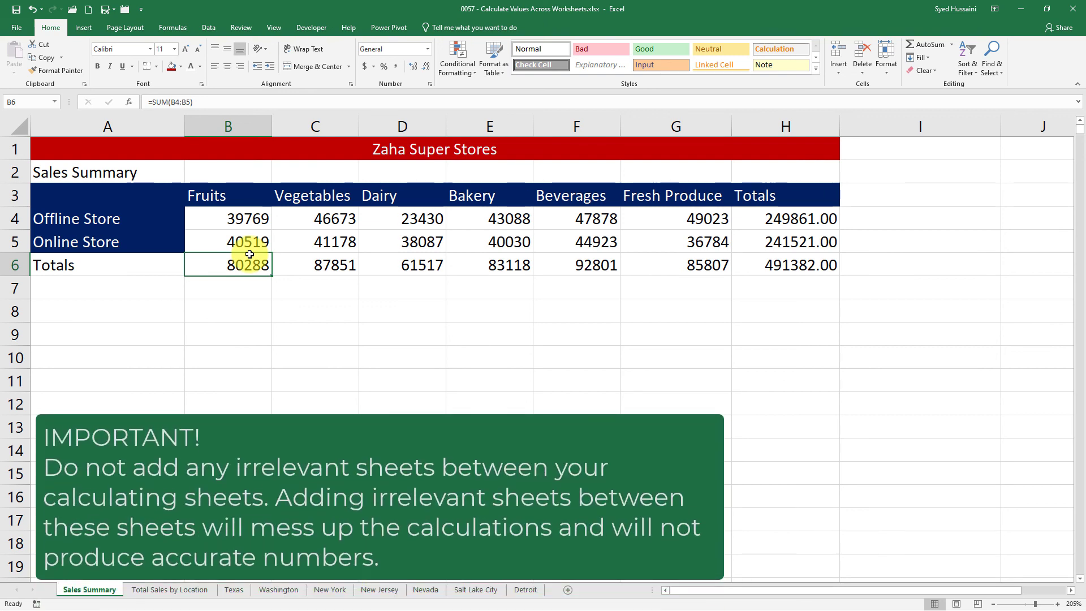
left_click(236, 217)
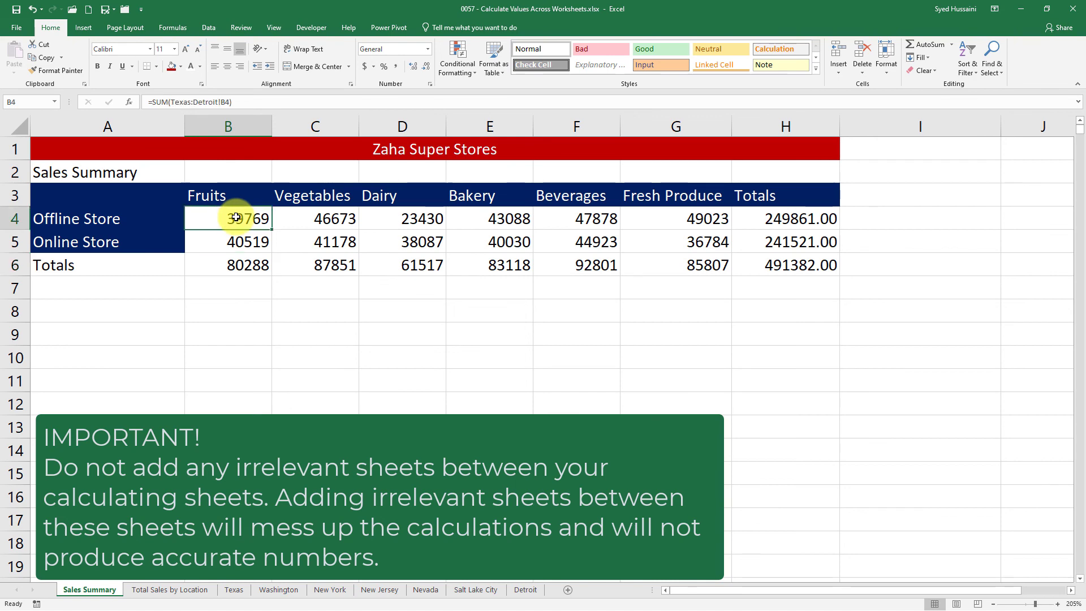